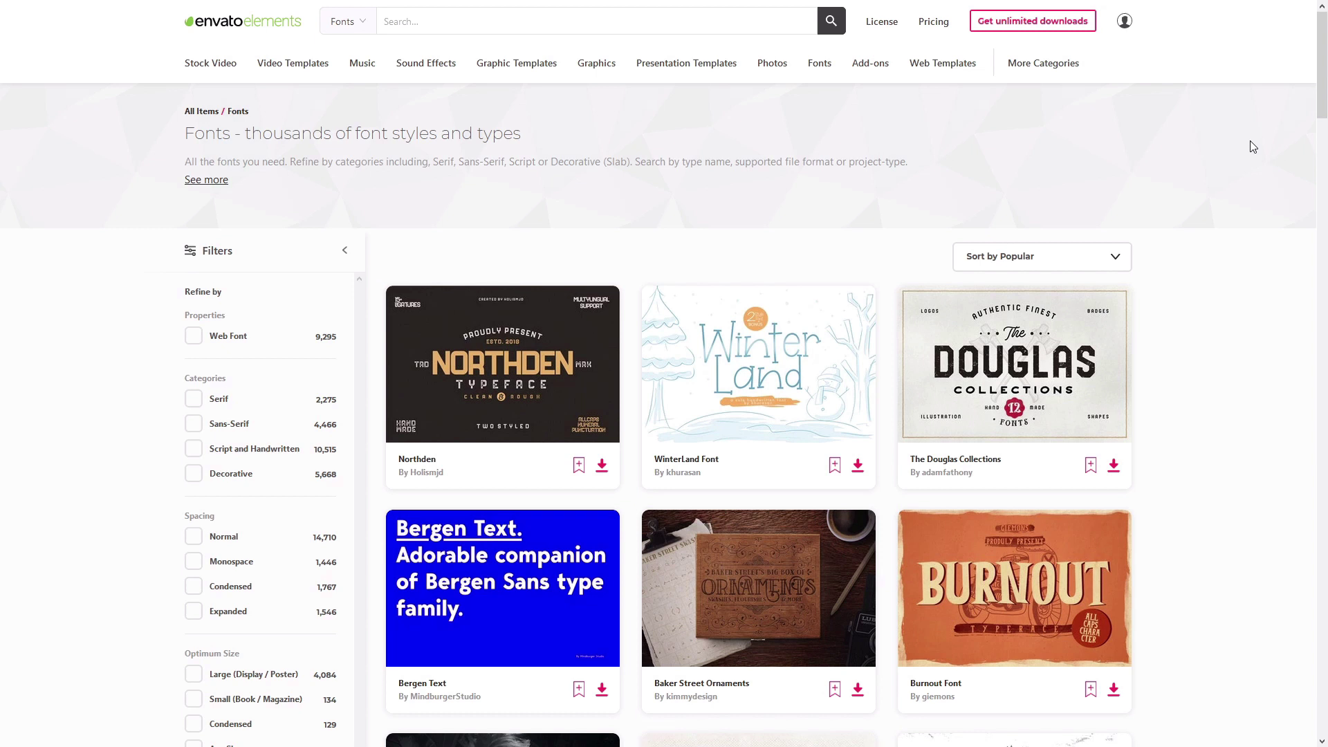
- Scroll to the Selfish Font on Envato Elements and view its character-set preview full screen
scroll(1252, 146, down, 2)
scroll(1252, 149, down, 4)
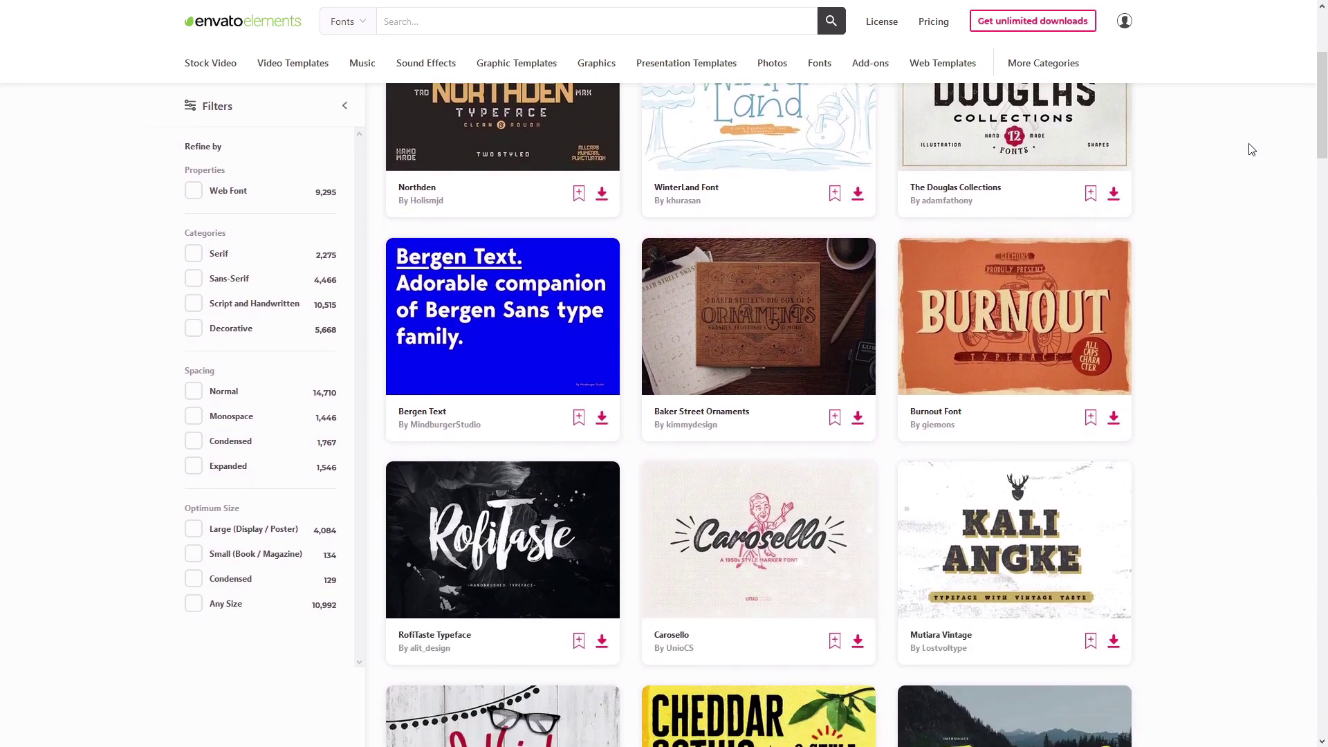
scroll(1244, 155, down, 1)
scroll(1244, 155, down, 3)
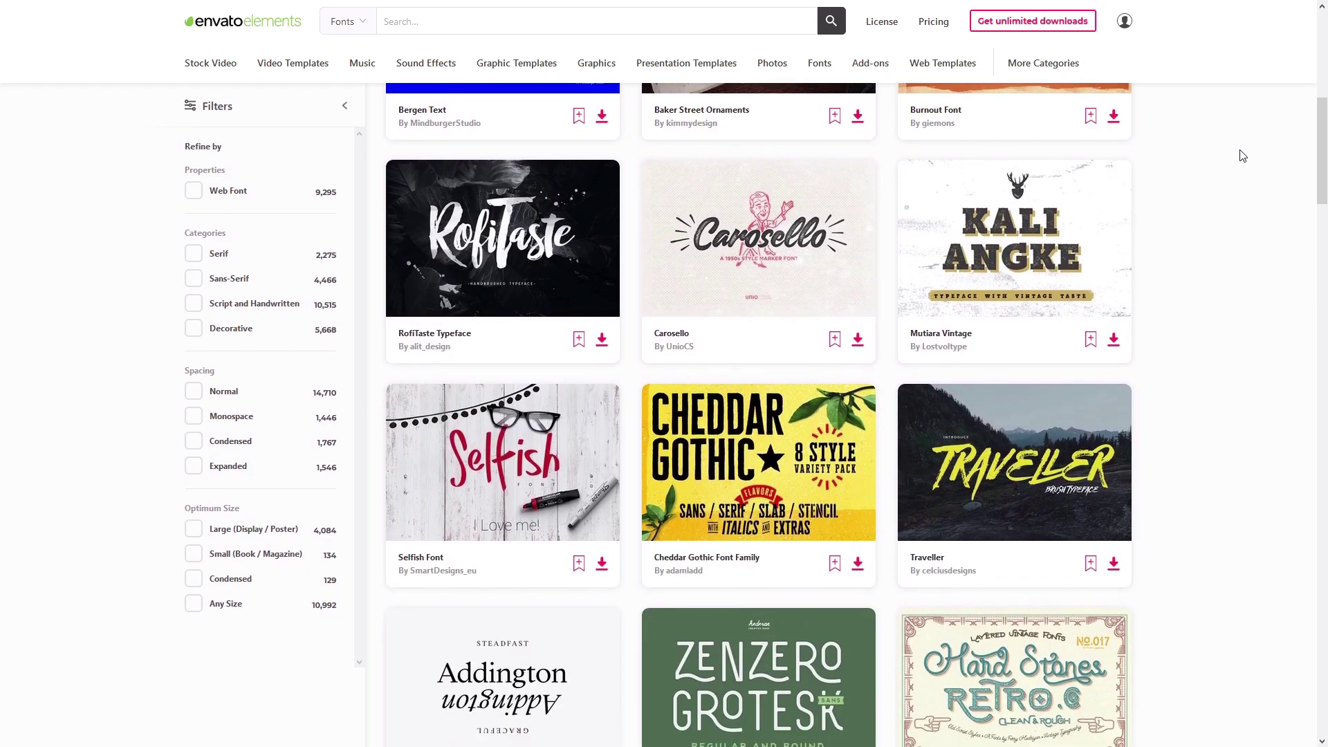
click(587, 335)
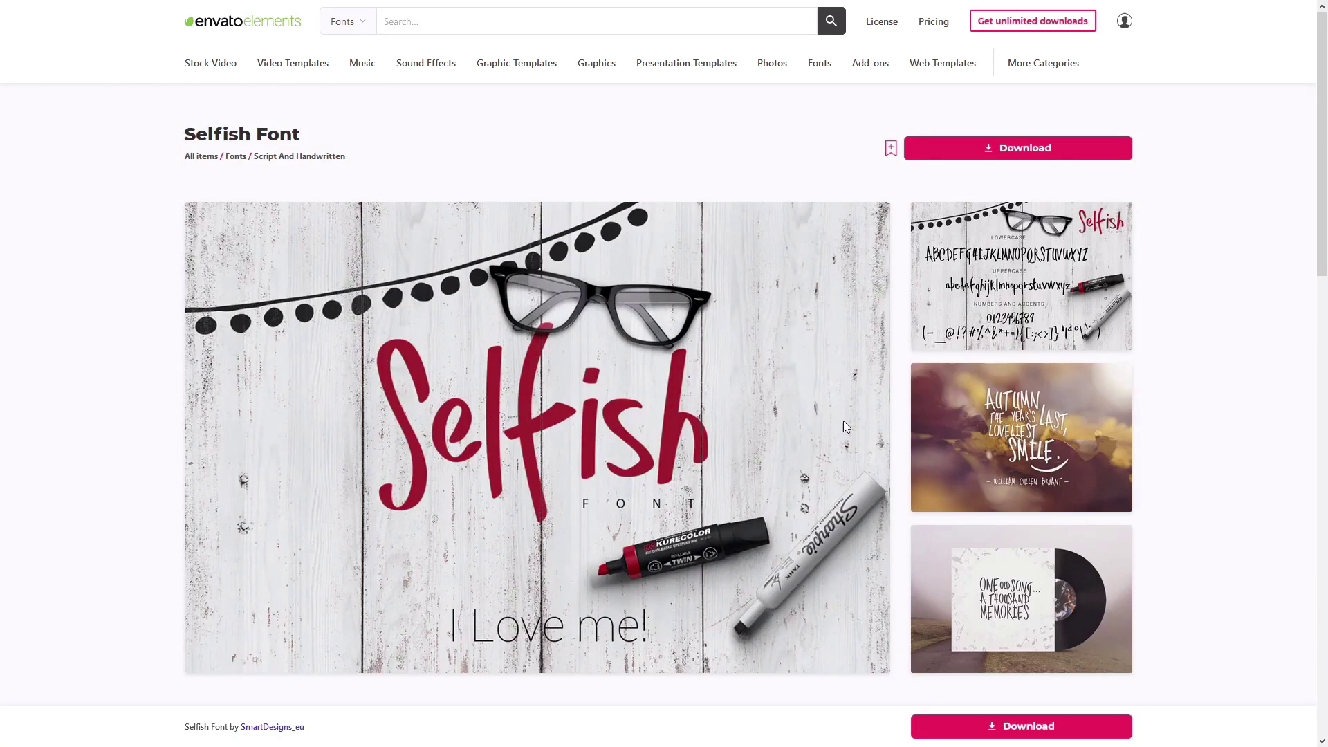
click(996, 272)
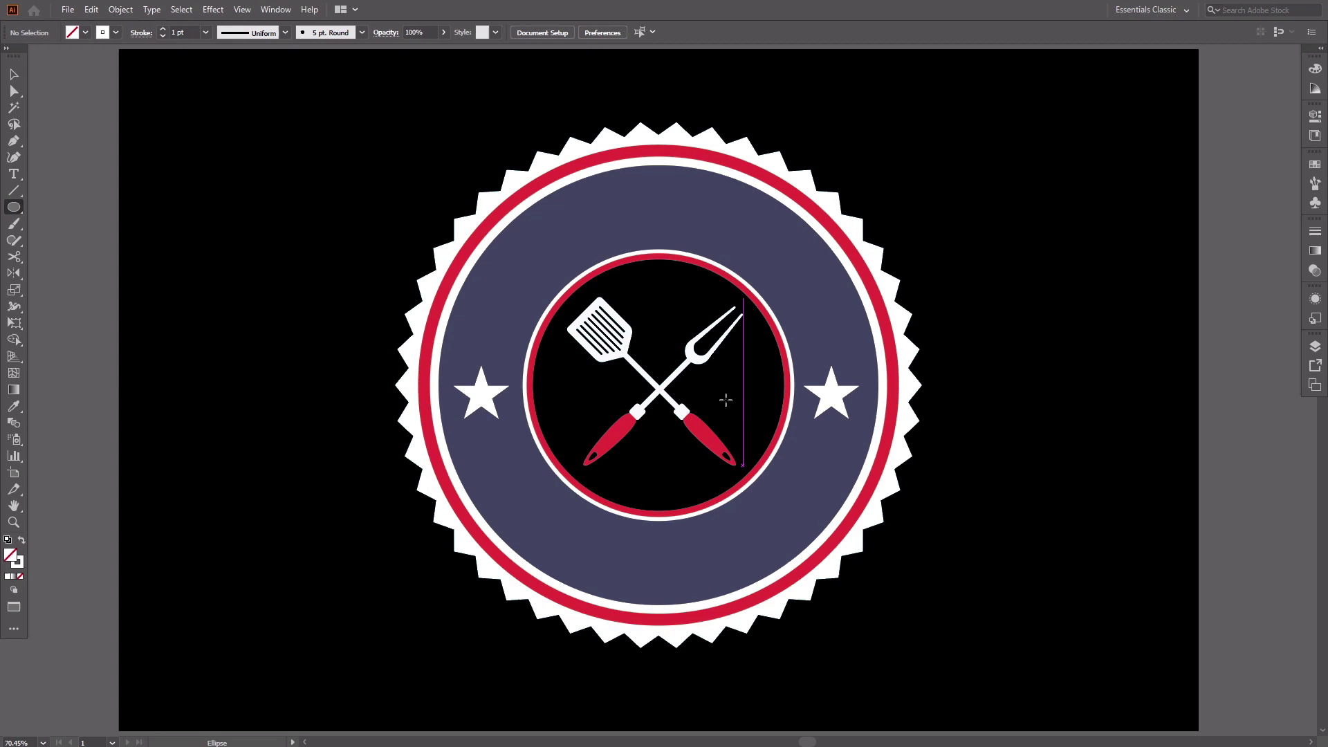
- Draw a circle around the utensil emblem and select its left and right anchor points
drag(659, 390, 813, 494)
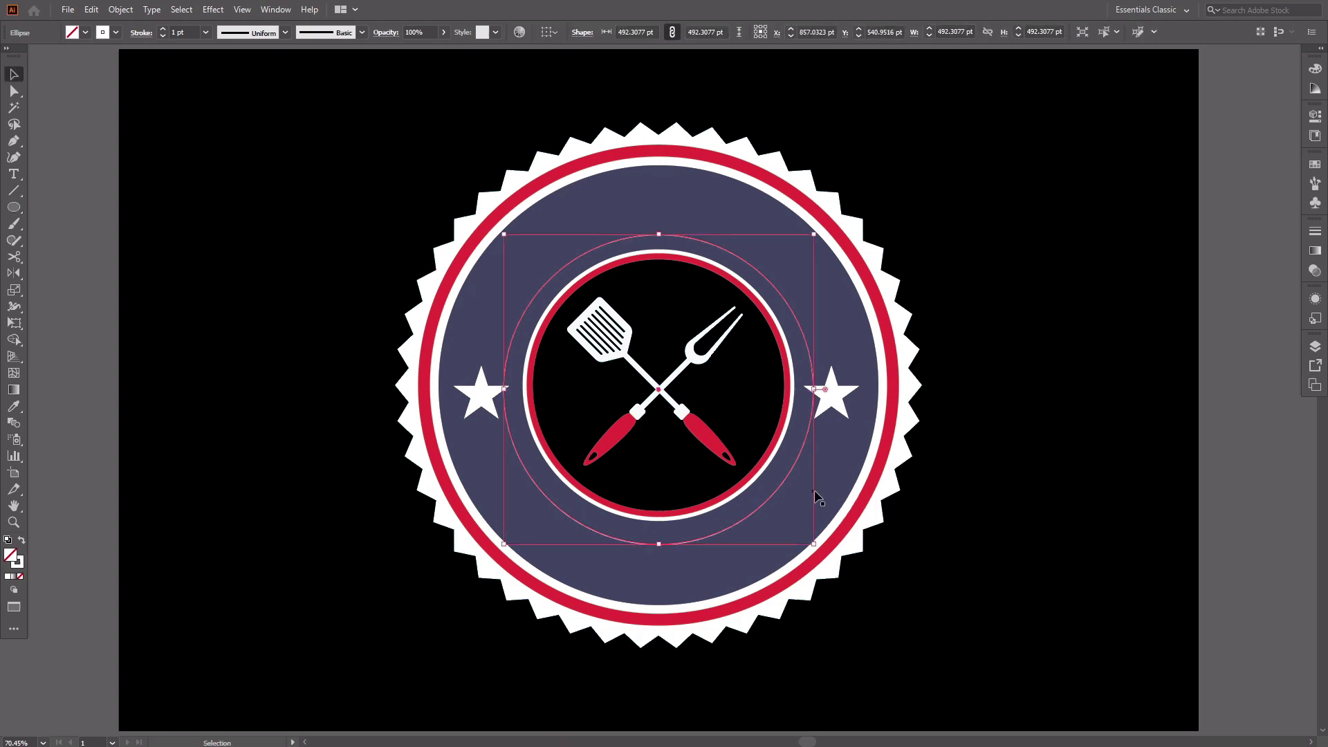
key(v)
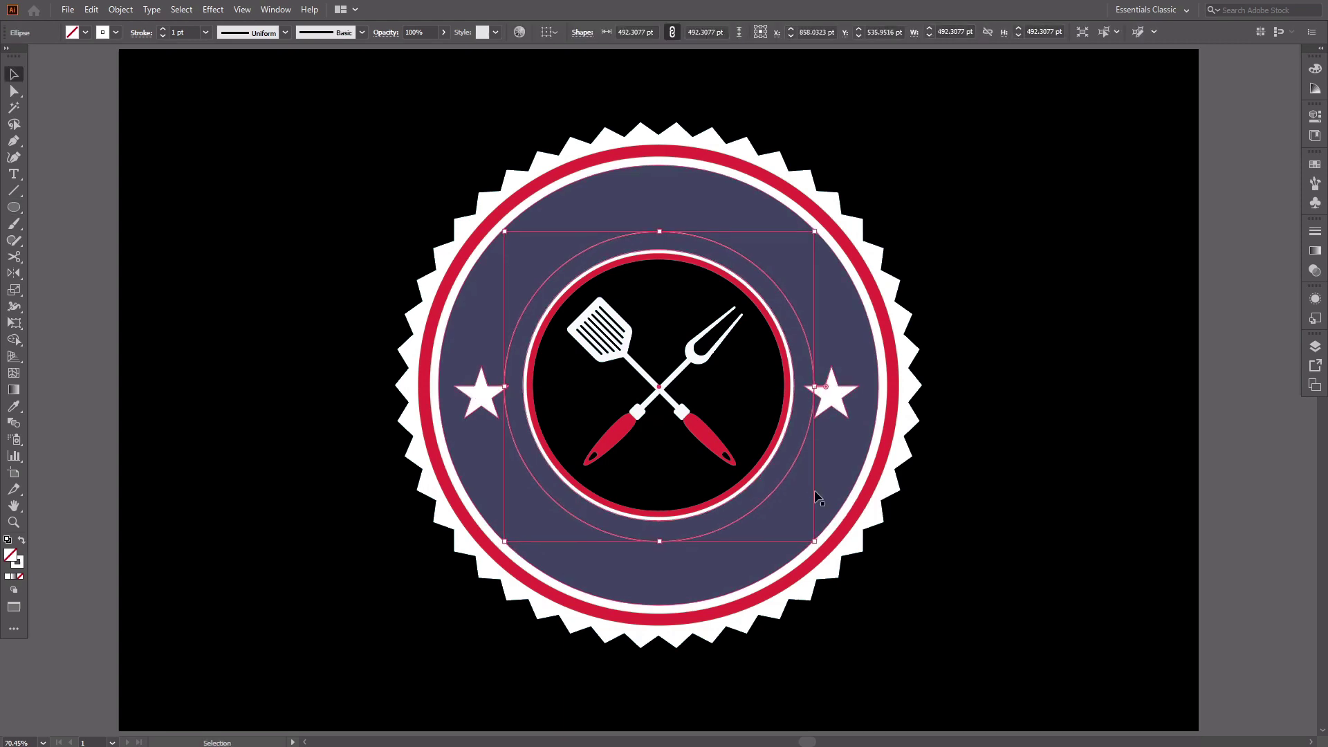
key(a)
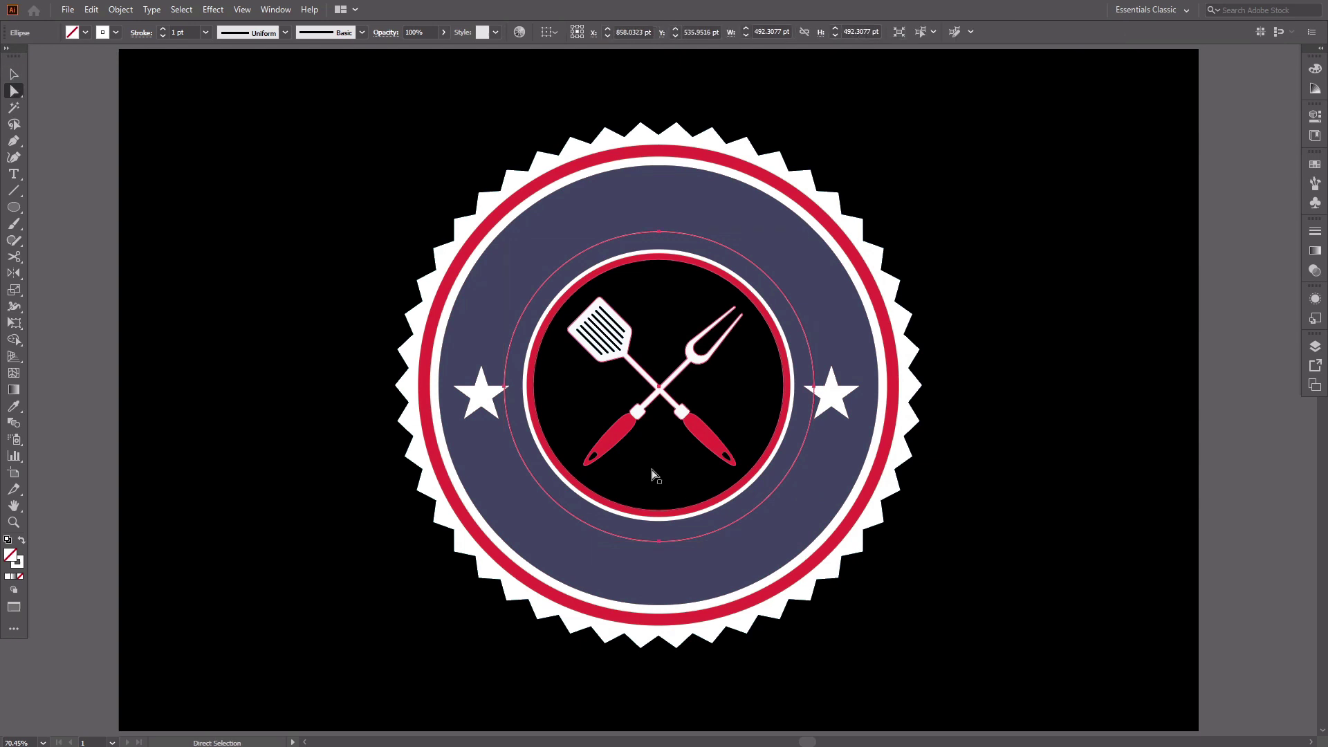
click(505, 386)
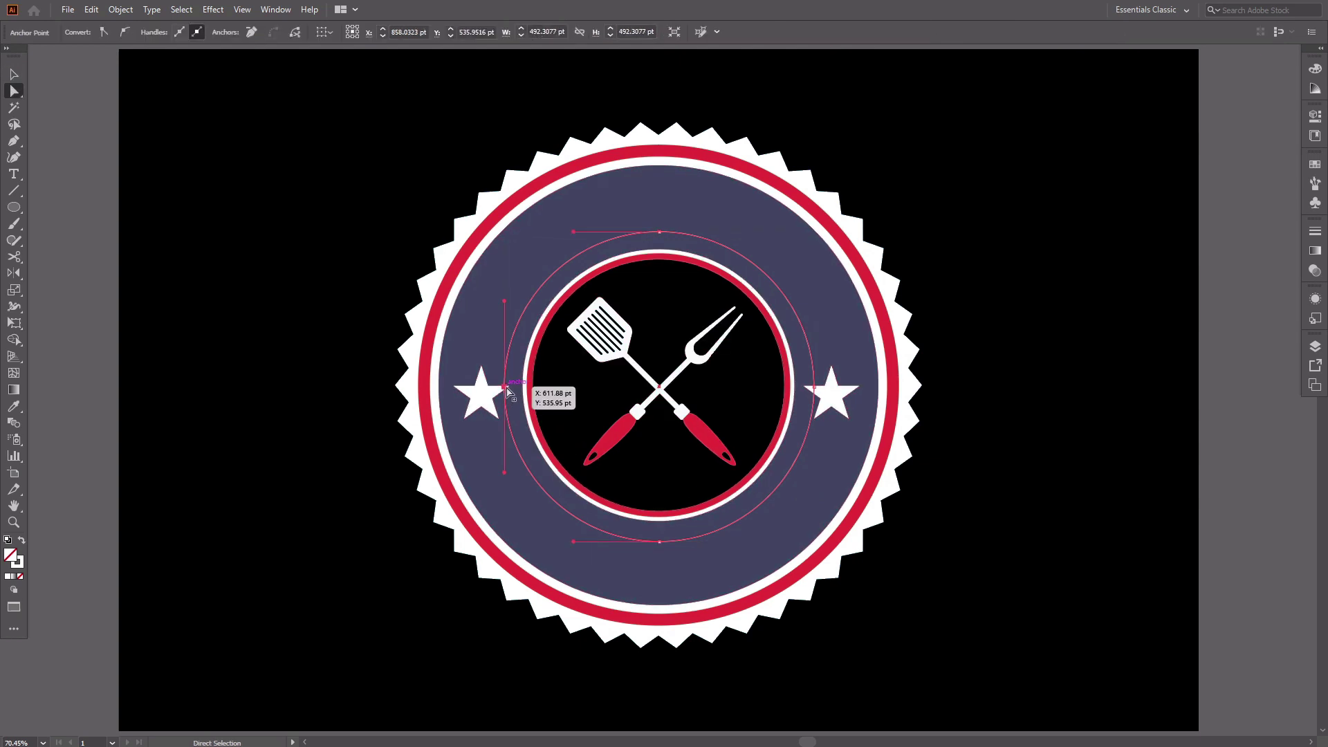
alt+click(814, 385)
- Cut the circle at those anchors and delete its lower half, leaving the upper arc
click(295, 32)
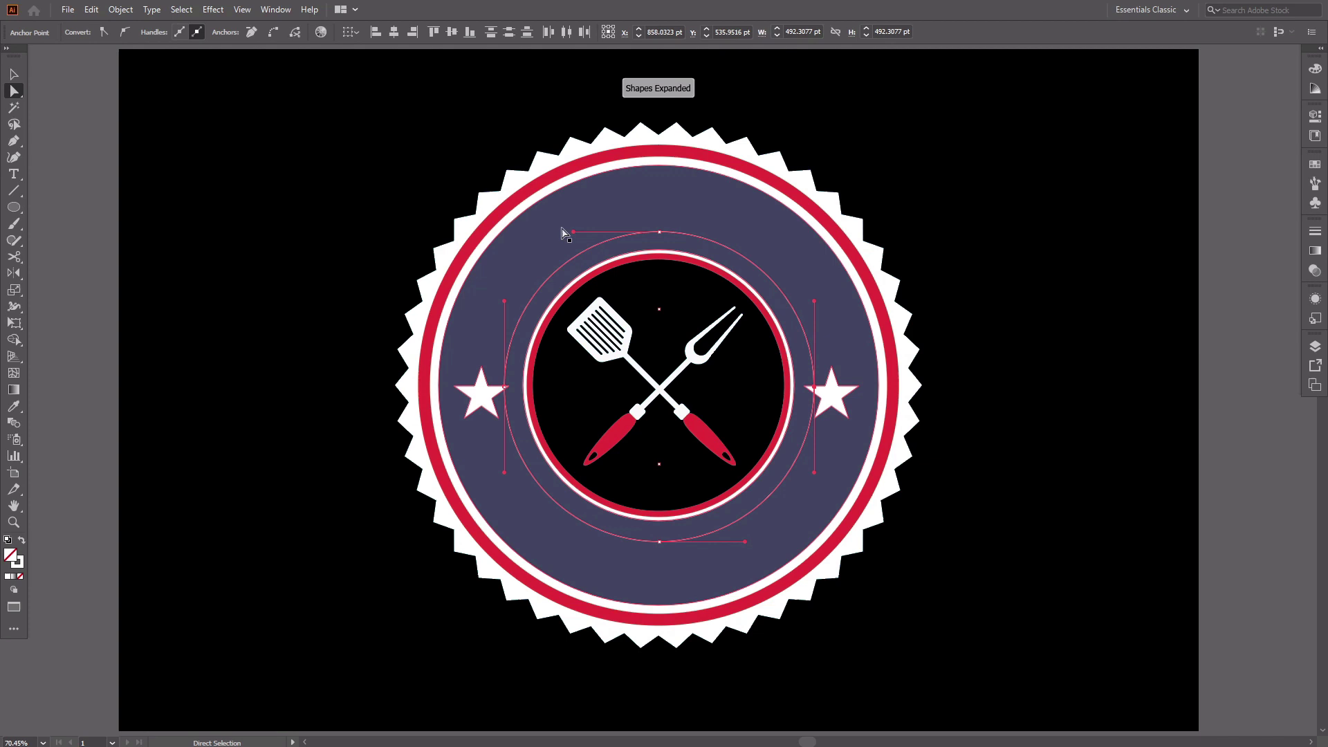
key(v)
click(772, 500)
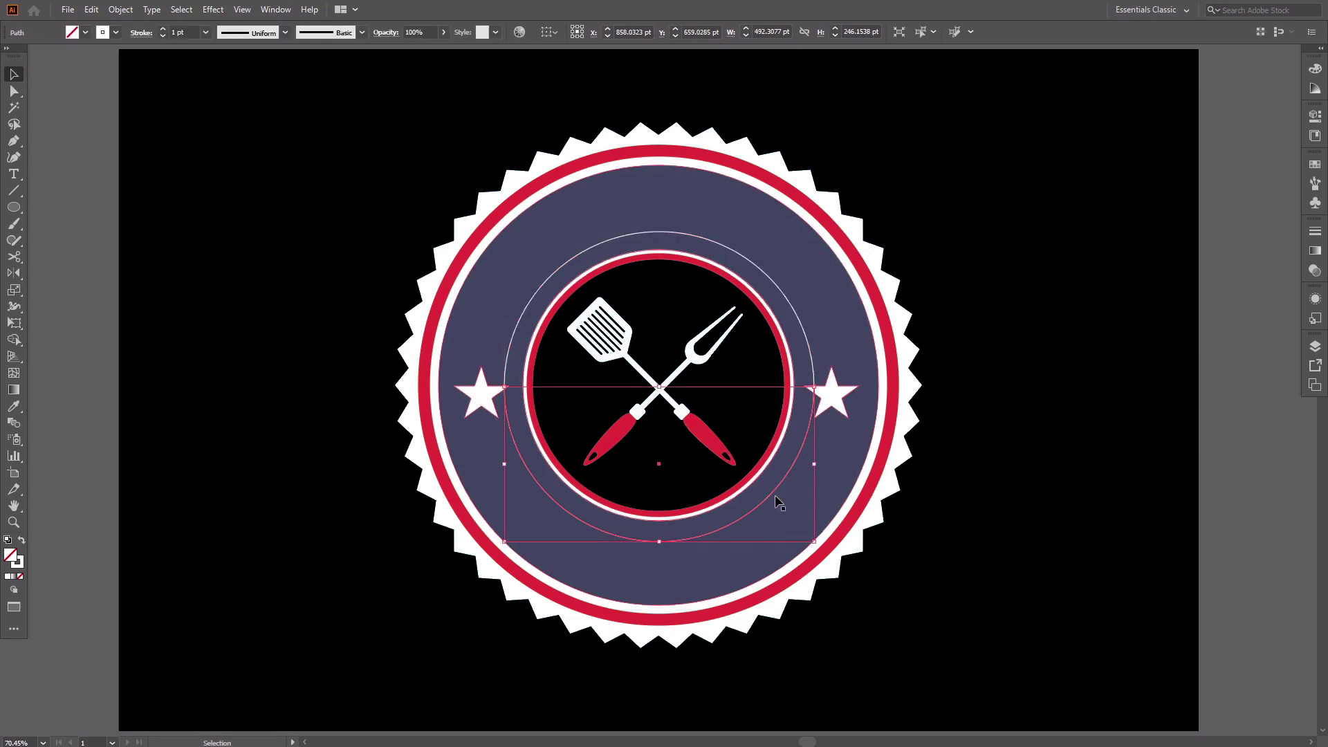
key(Delete)
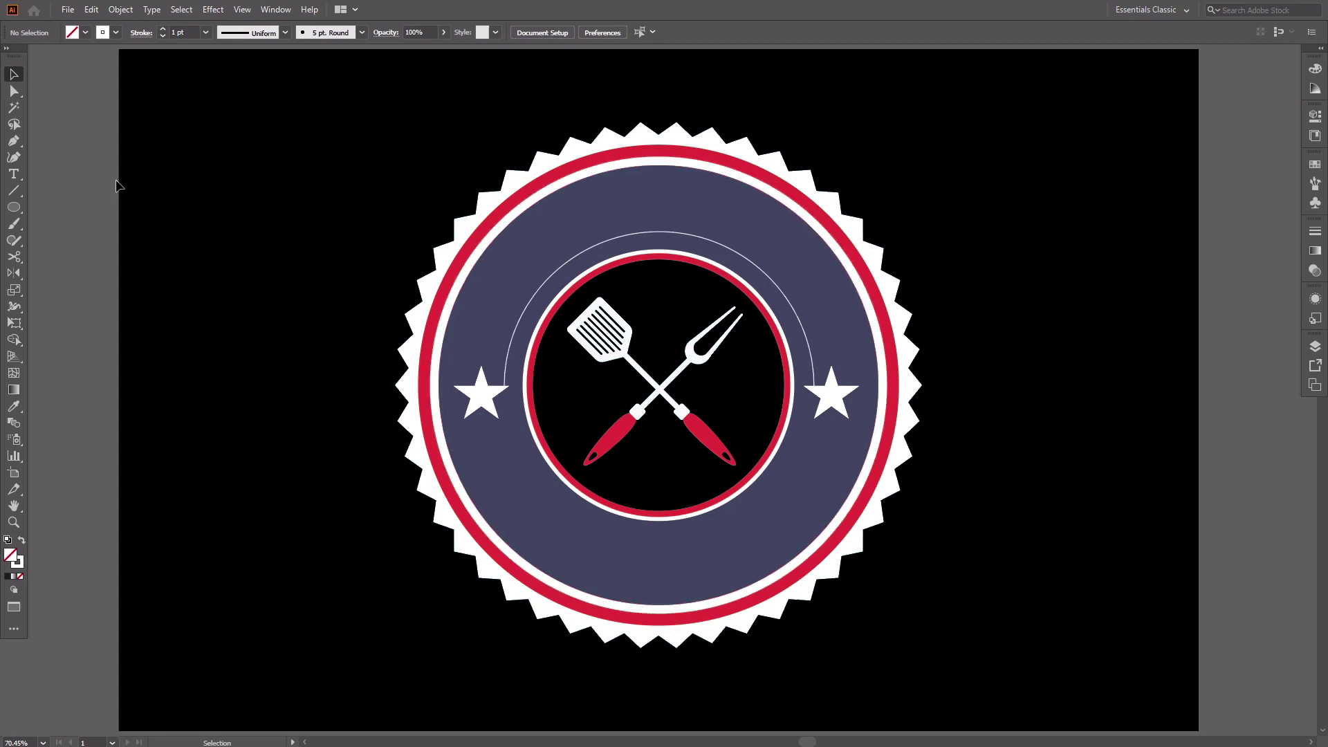
- With the Type on a Path tool, type PREMIU along the upper arc
click(14, 175)
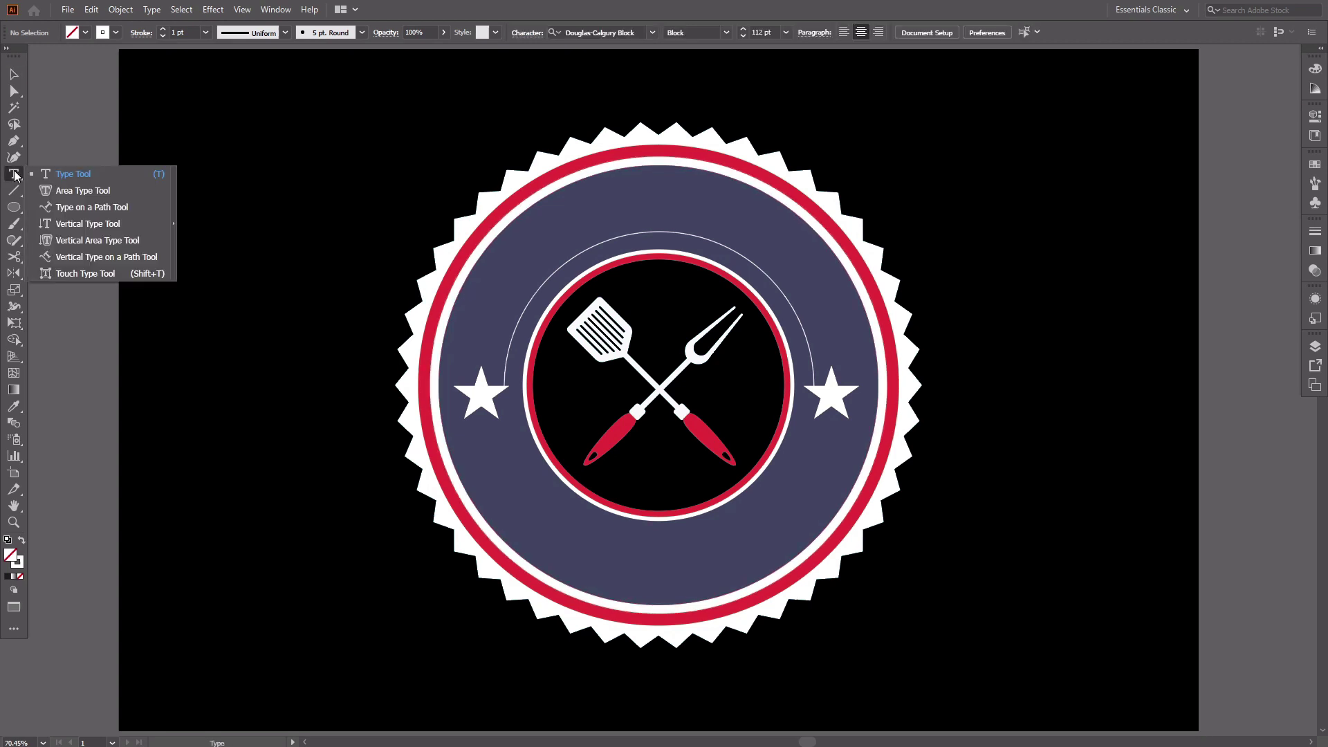
click(116, 209)
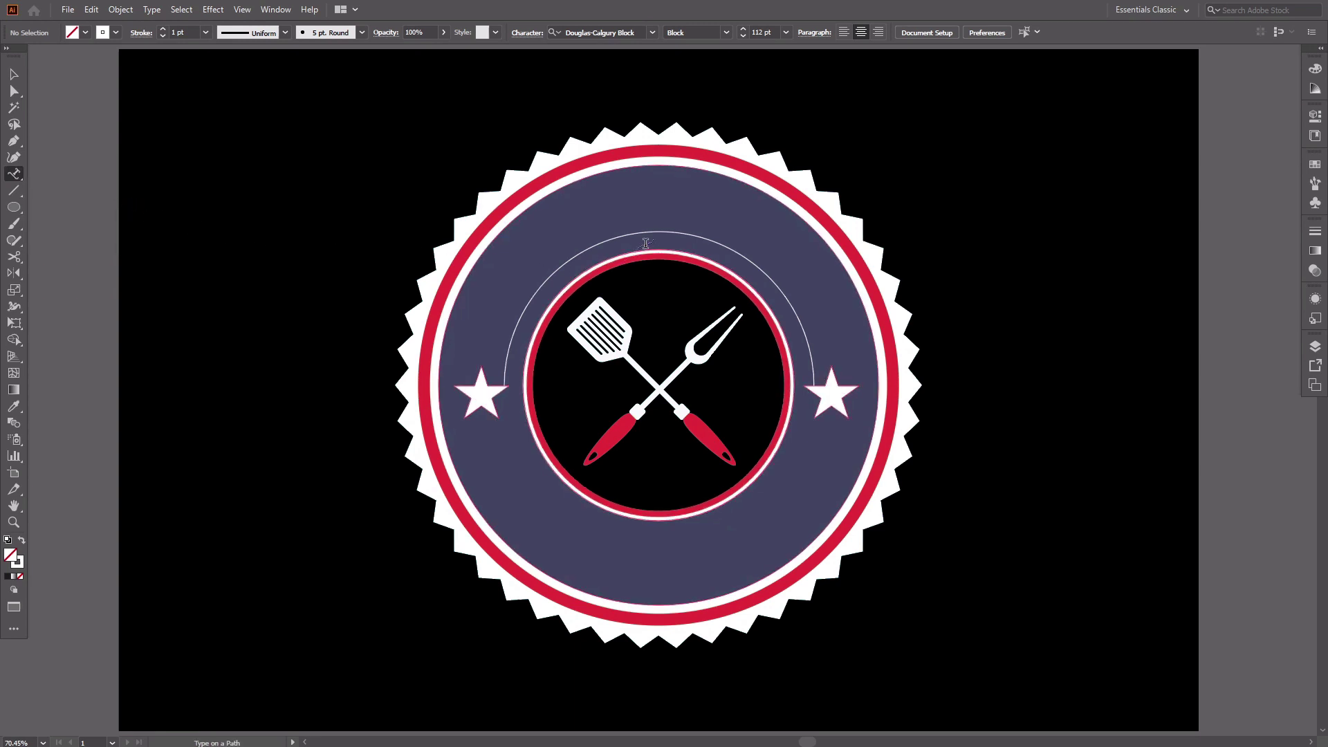
click(663, 230)
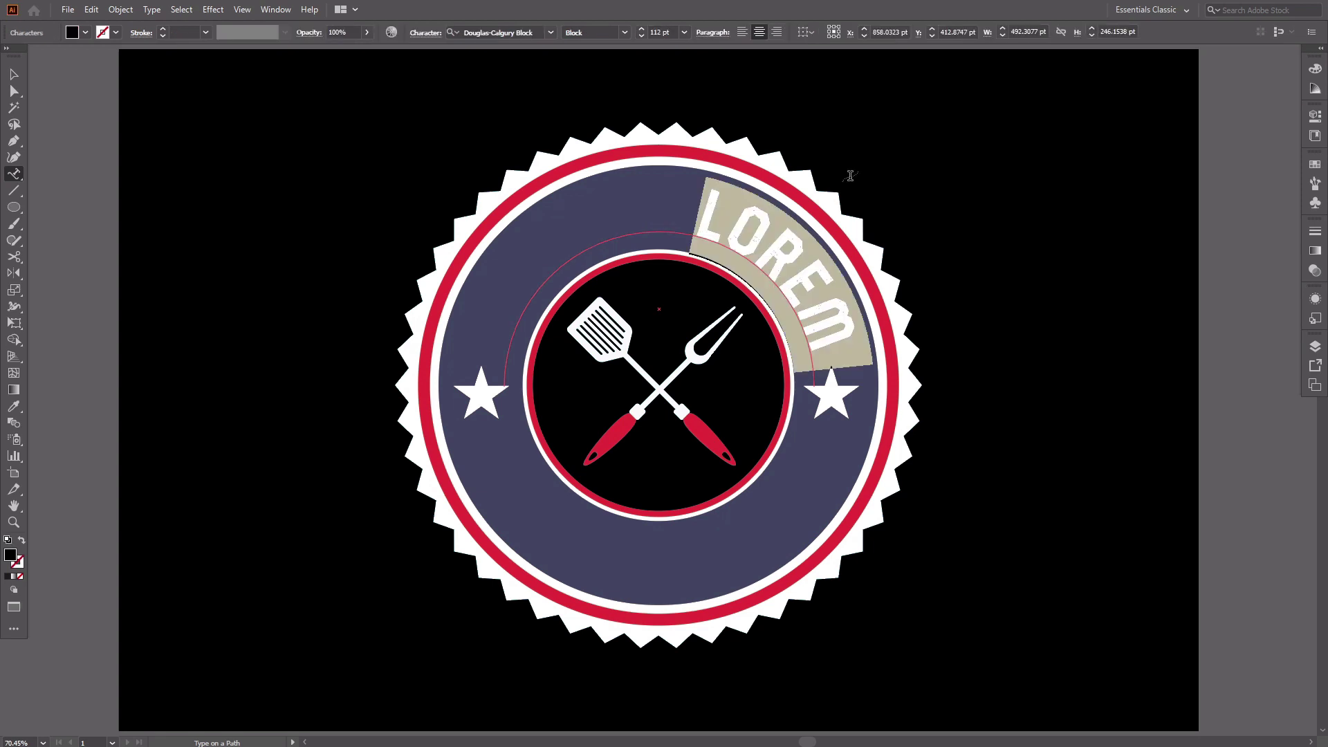
text(PREMIU)
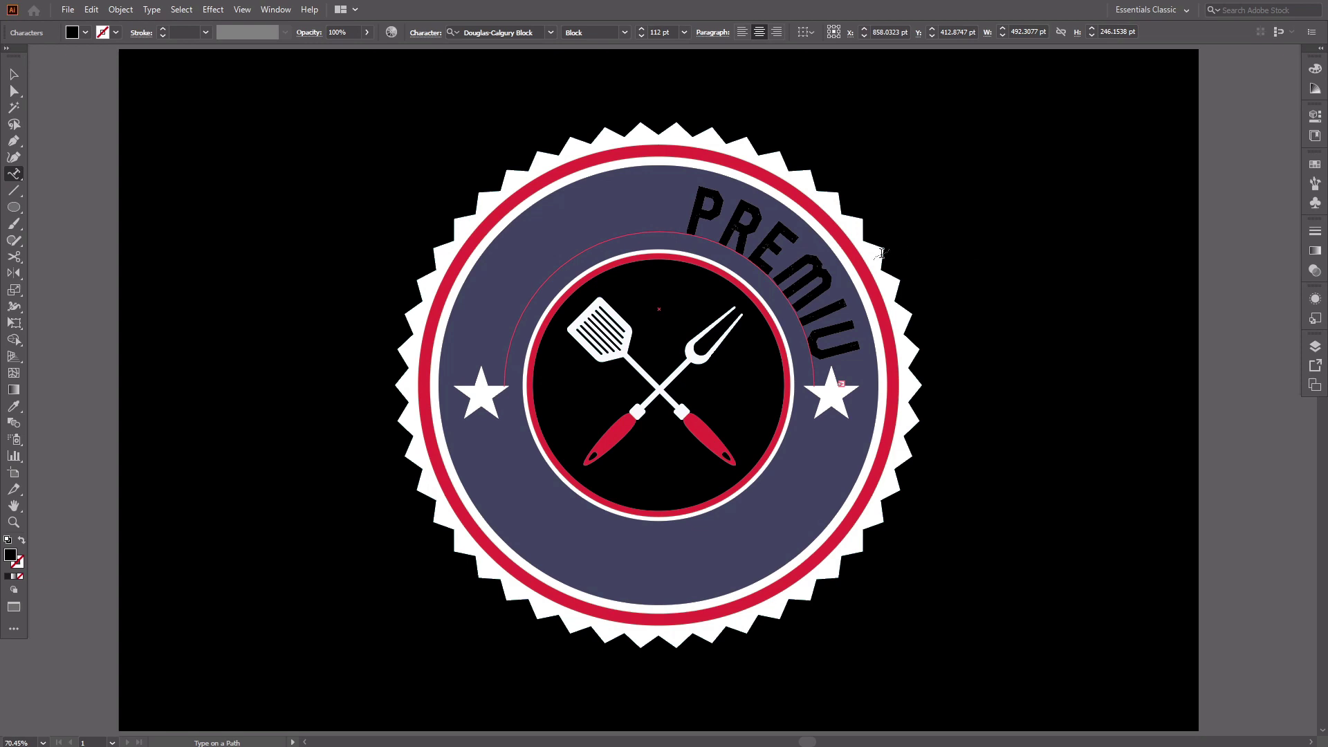
- Drag the path text's start bracket left so PREMIUM TASTE spans the whole arc
click(11, 79)
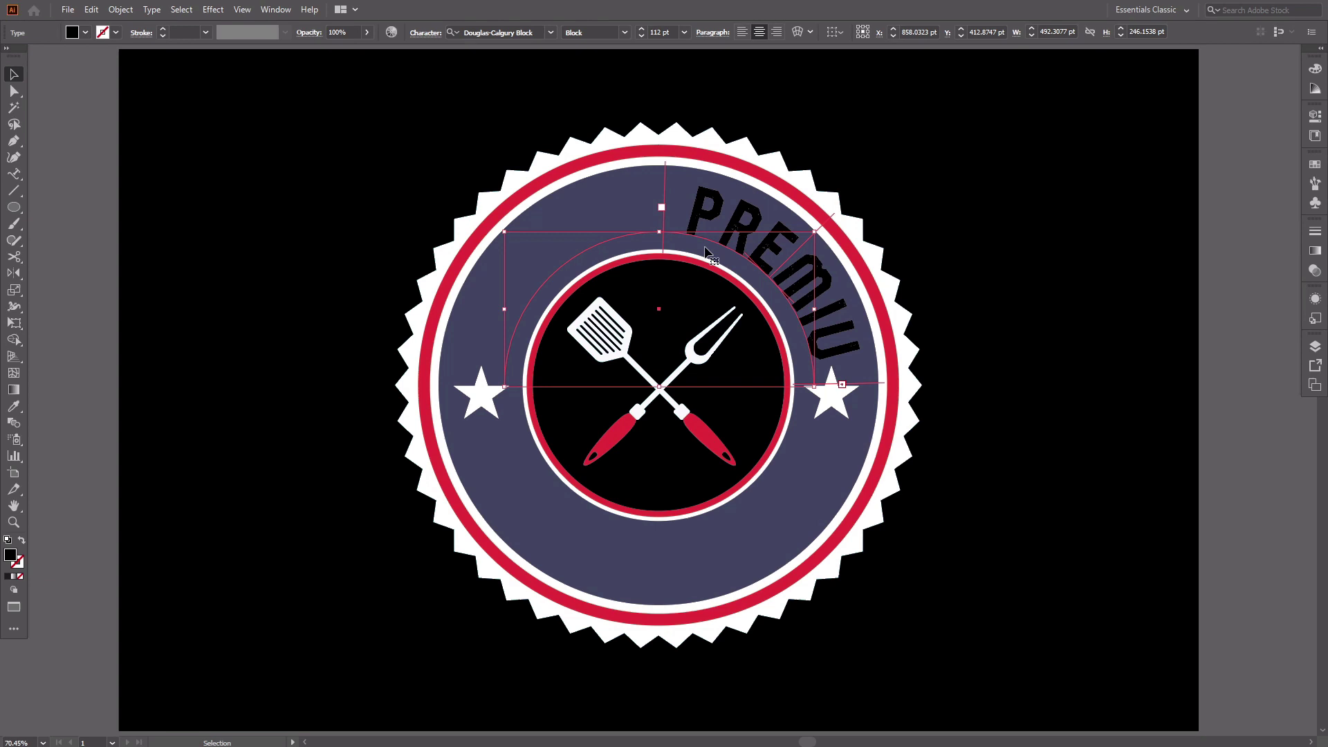
drag(662, 221, 364, 405)
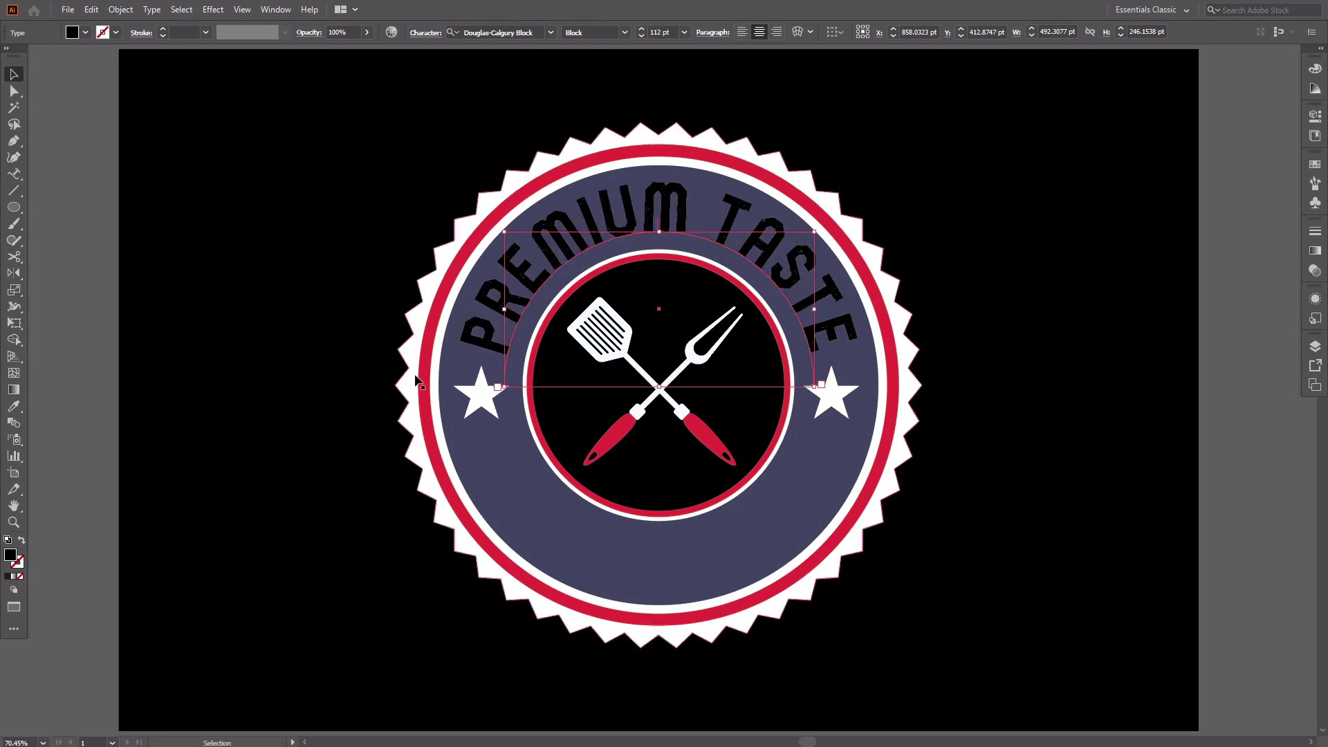
- Select the arc text and check its tracking and font size, keeping 112 pt
click(976, 271)
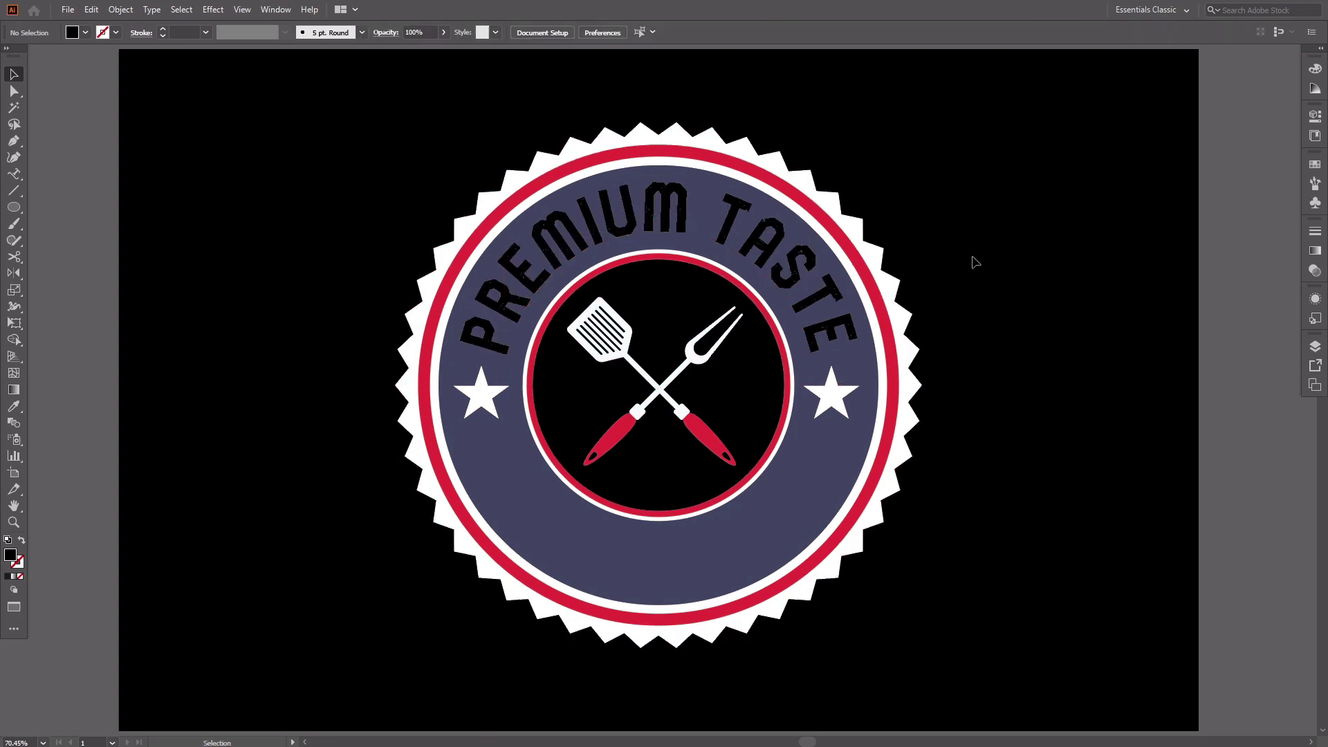
click(832, 295)
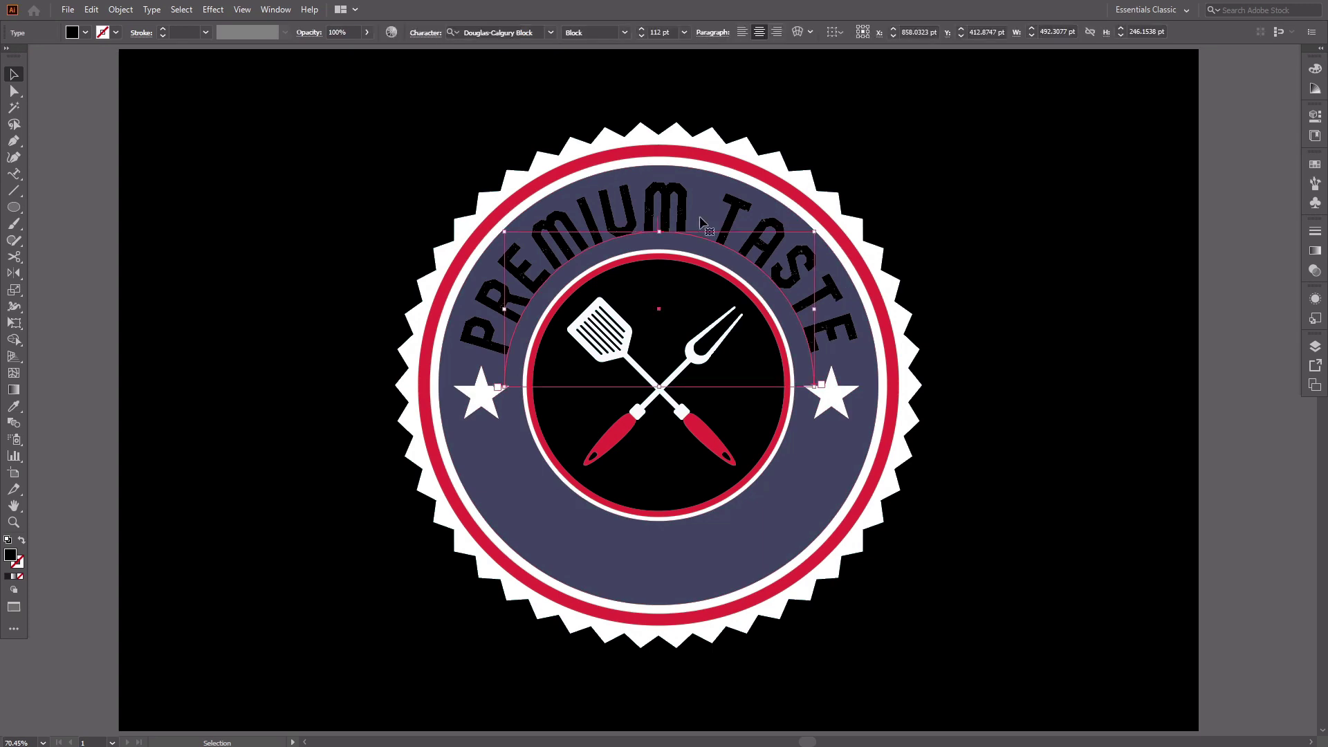
click(434, 33)
click(430, 114)
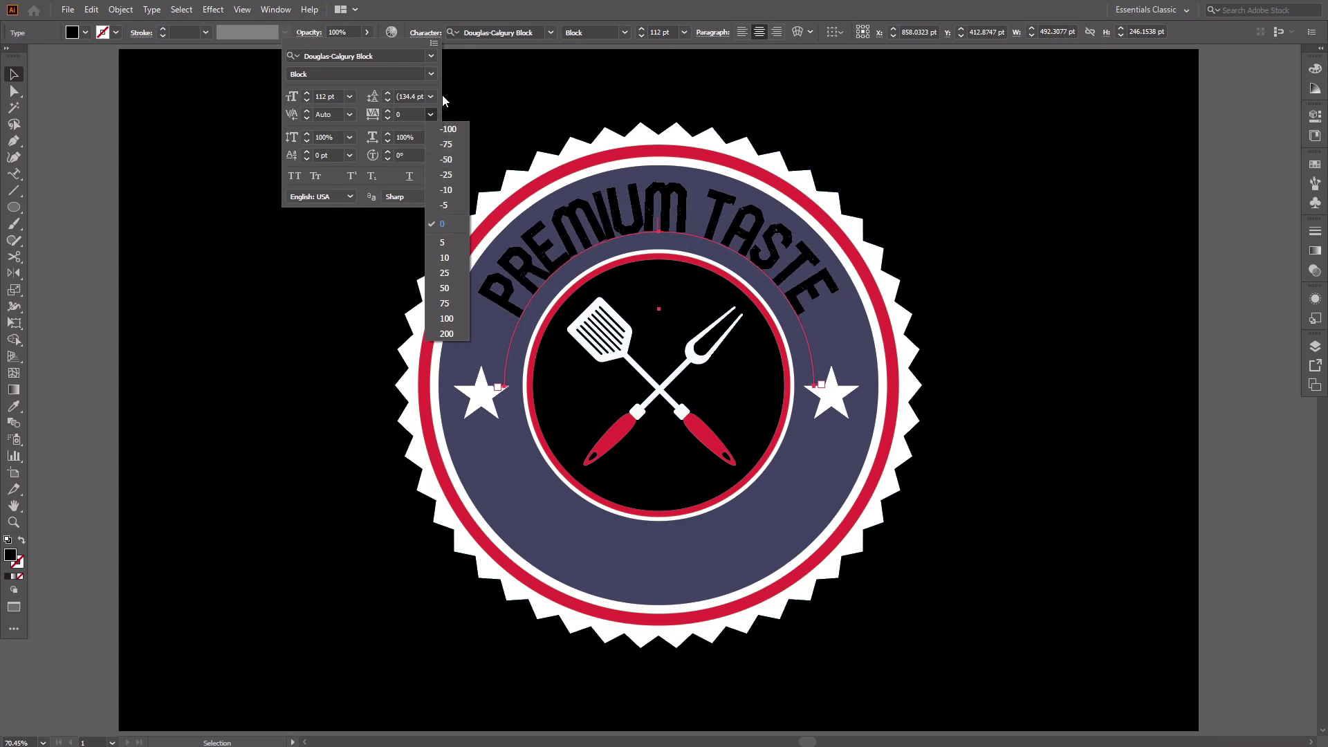
key(Escape)
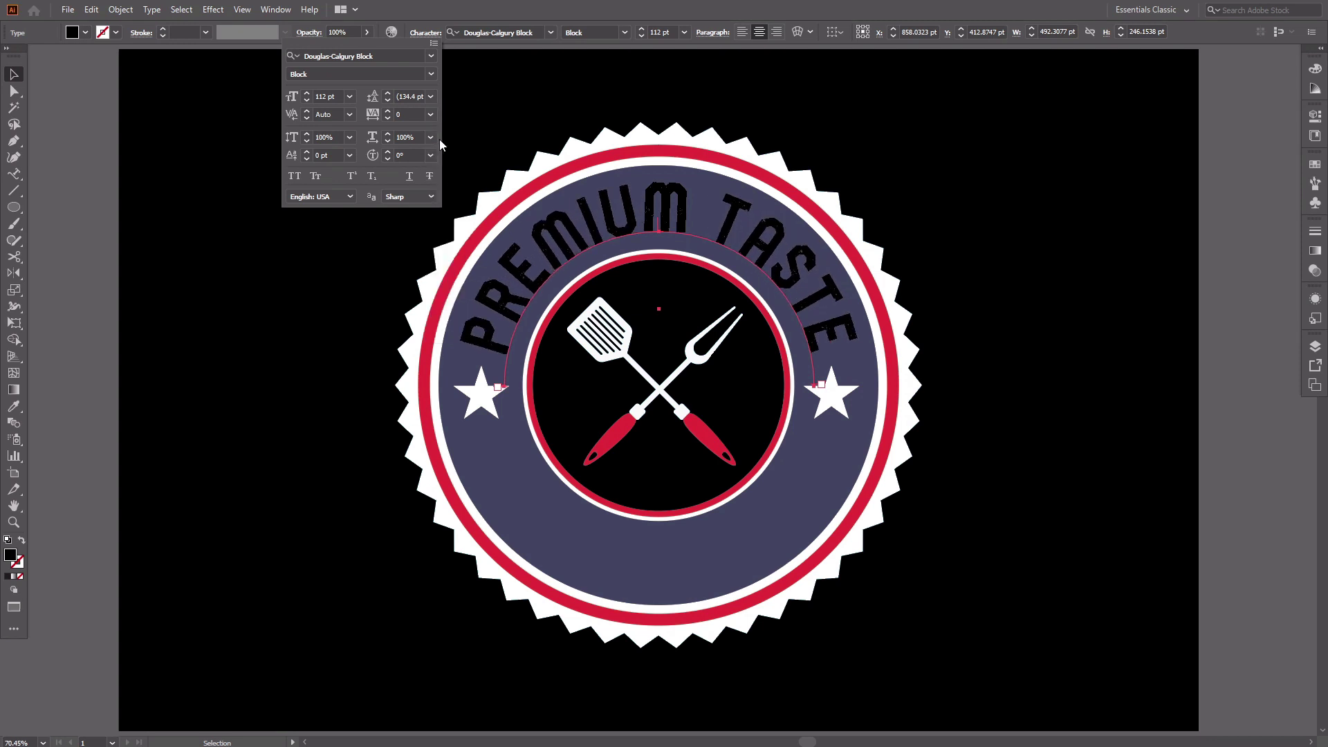
click(349, 96)
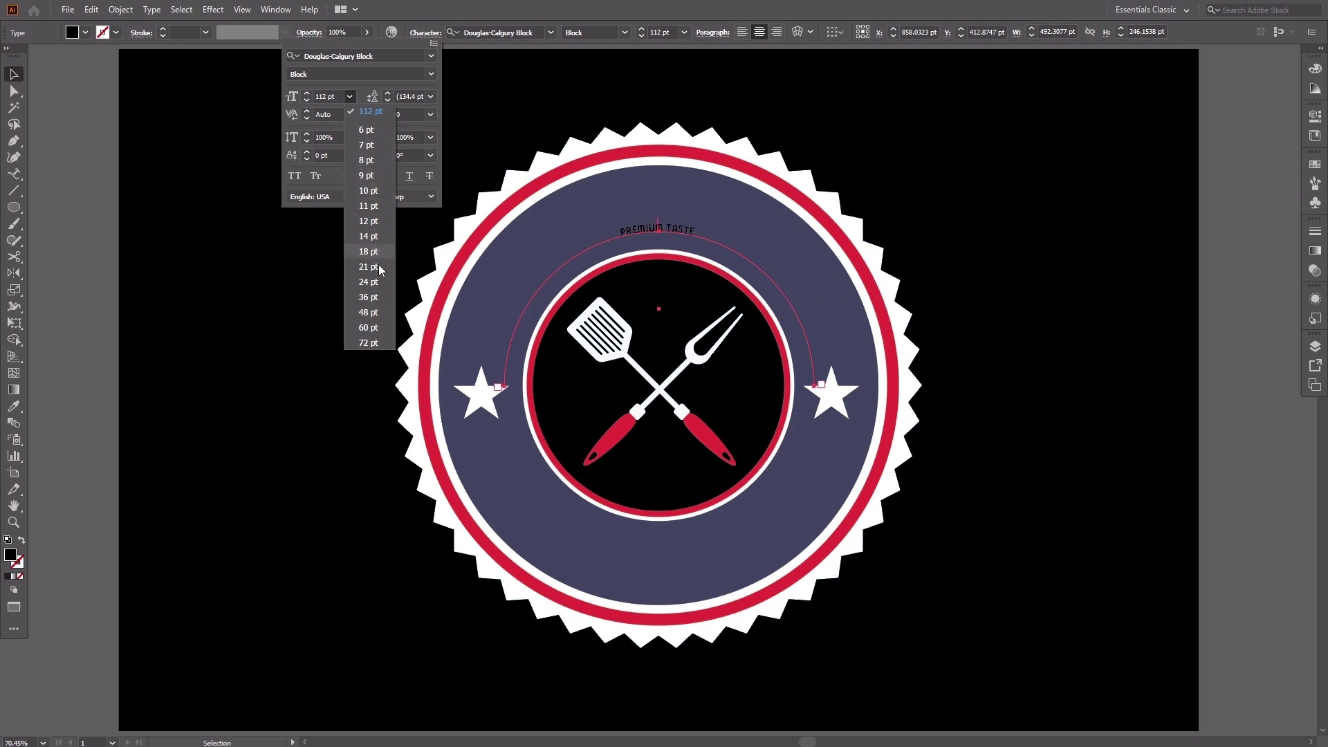
key(Escape)
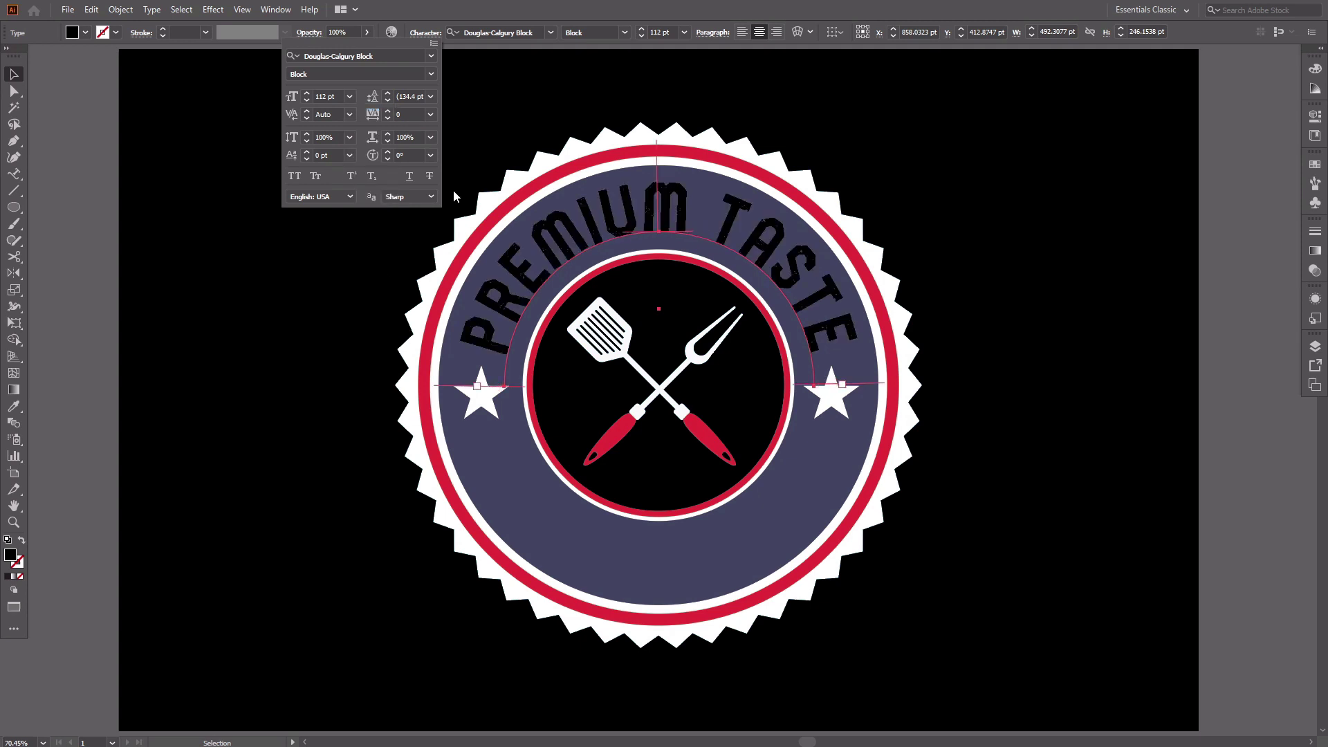
key(Escape)
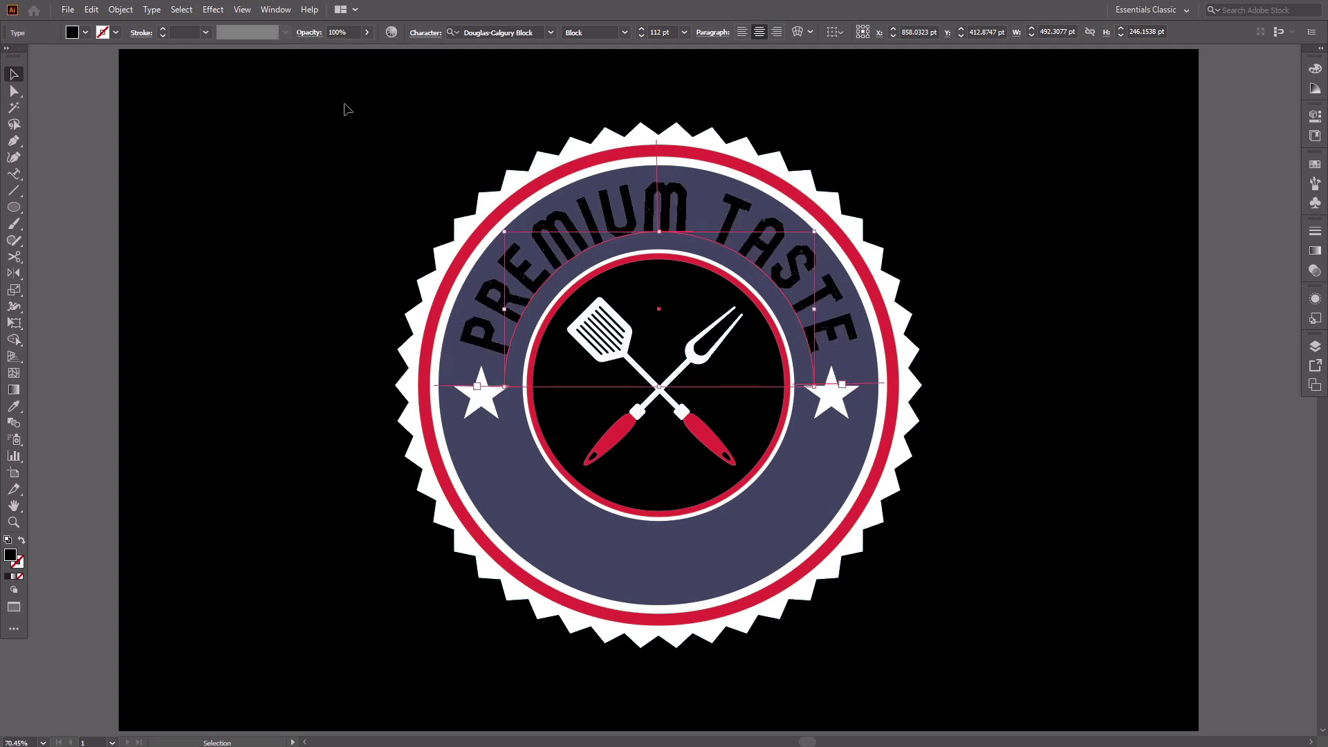
- Fill the PREMIUM TASTE text white and centre it along its arc
click(73, 32)
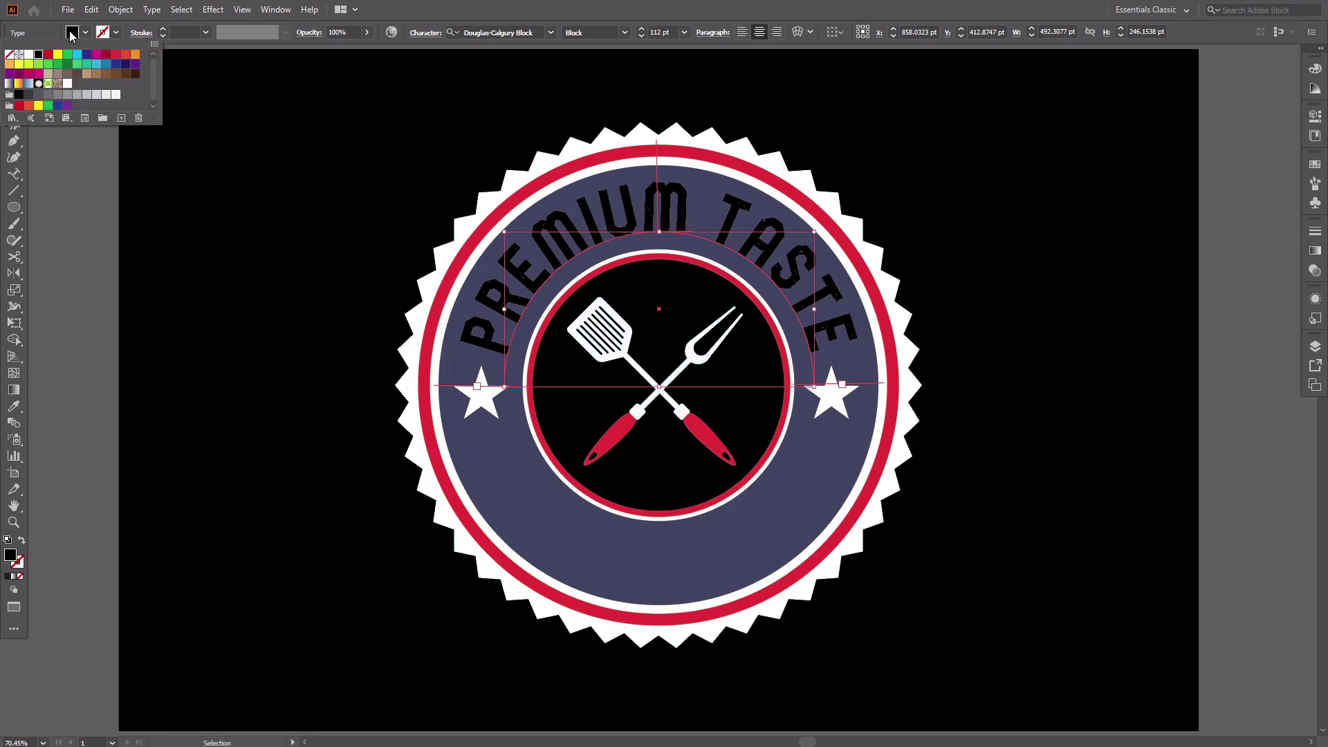
click(30, 54)
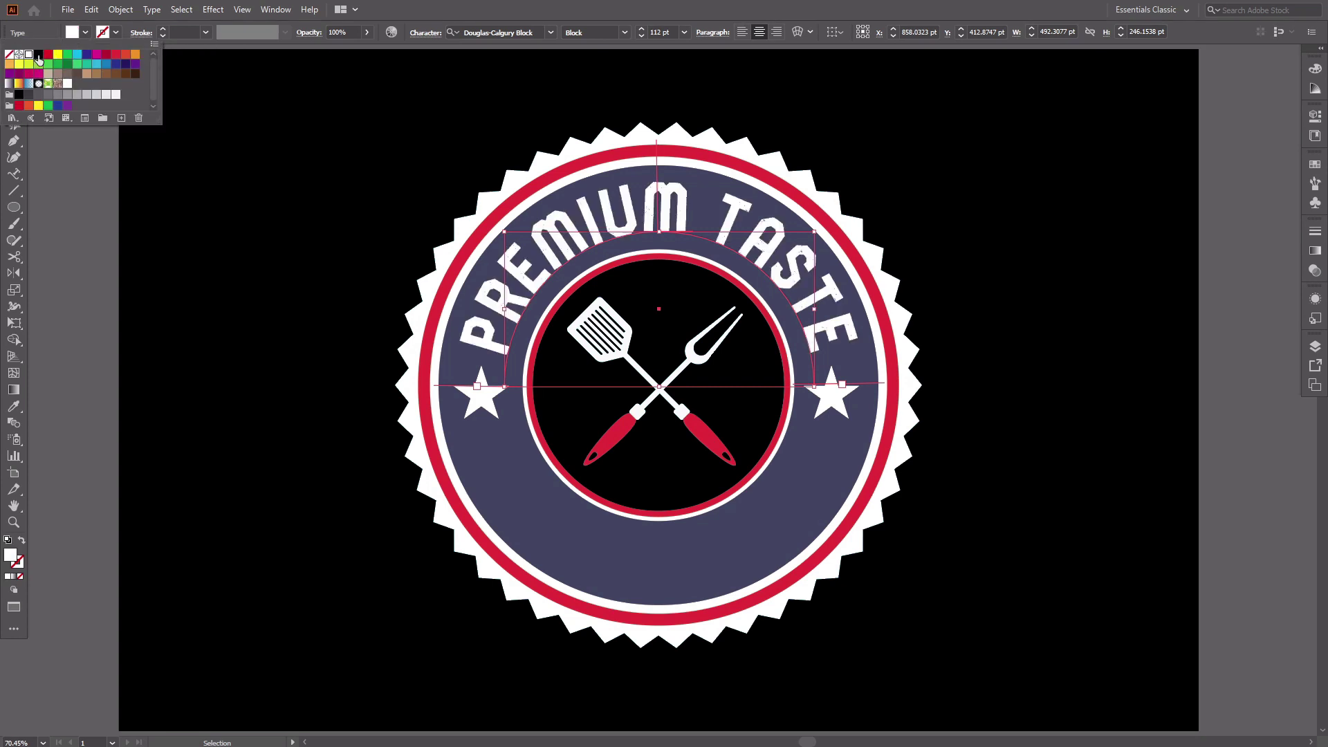
click(742, 33)
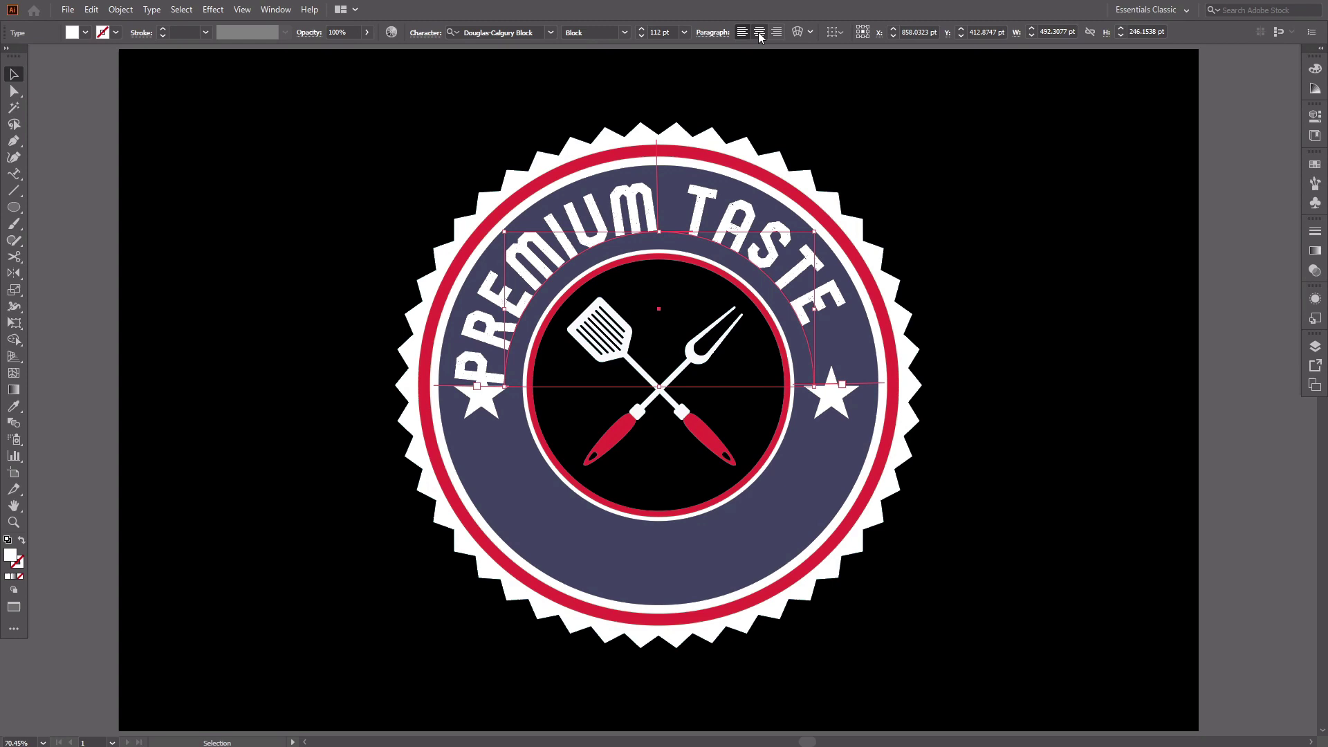
click(759, 33)
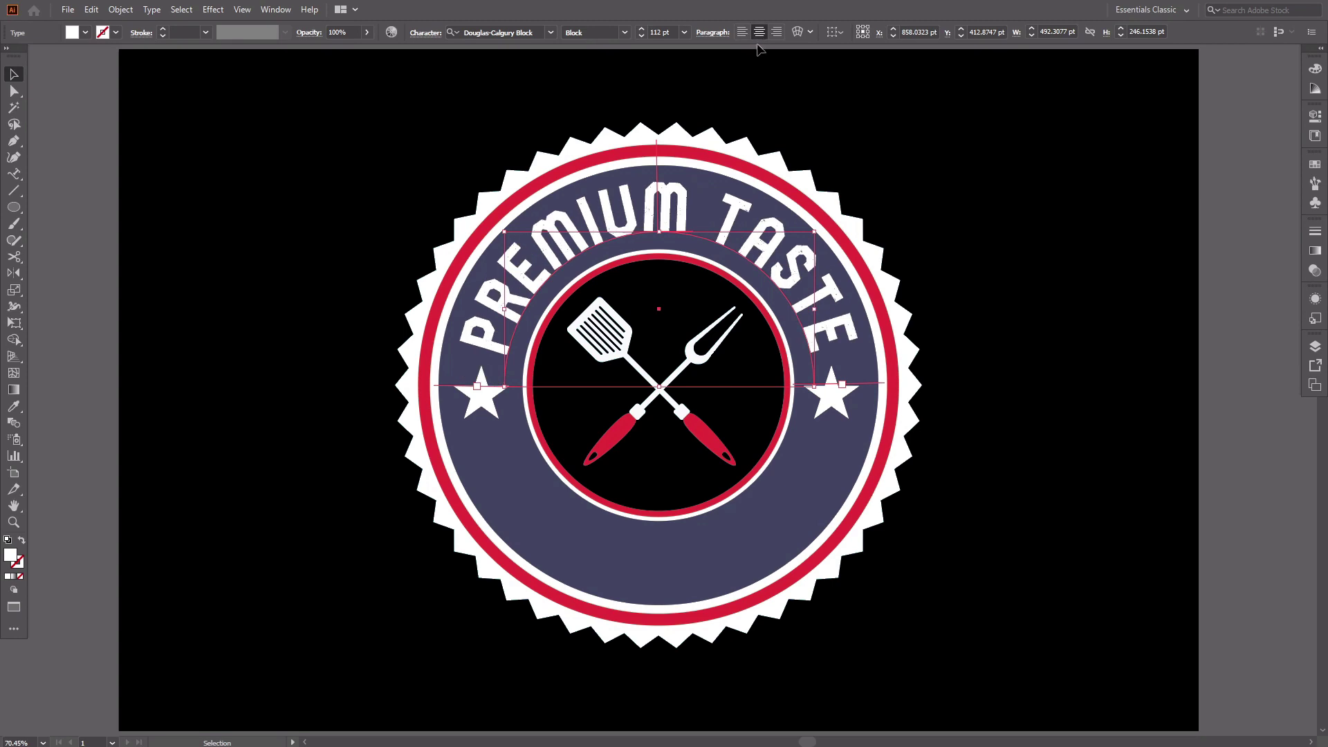
click(788, 96)
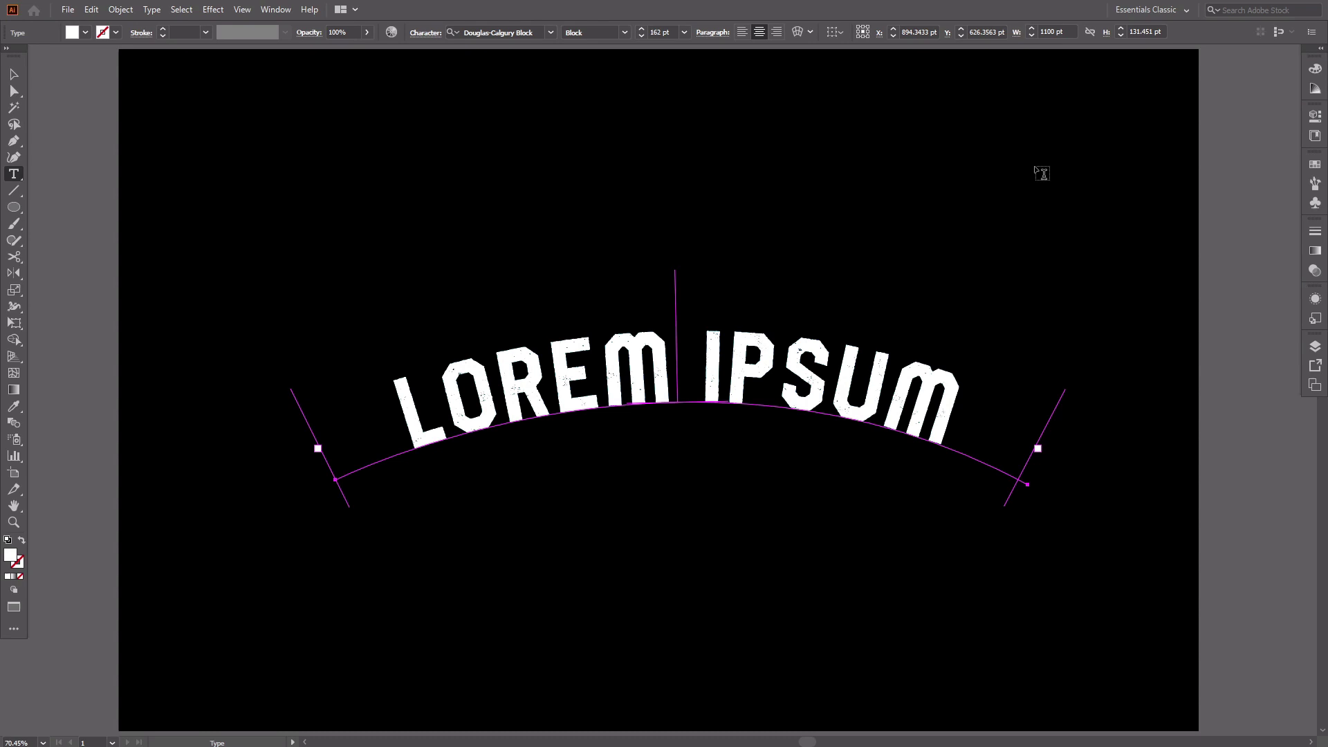
- Open Type on a Path Options for the LOREM IPSUM text with Preview enabled
click(152, 9)
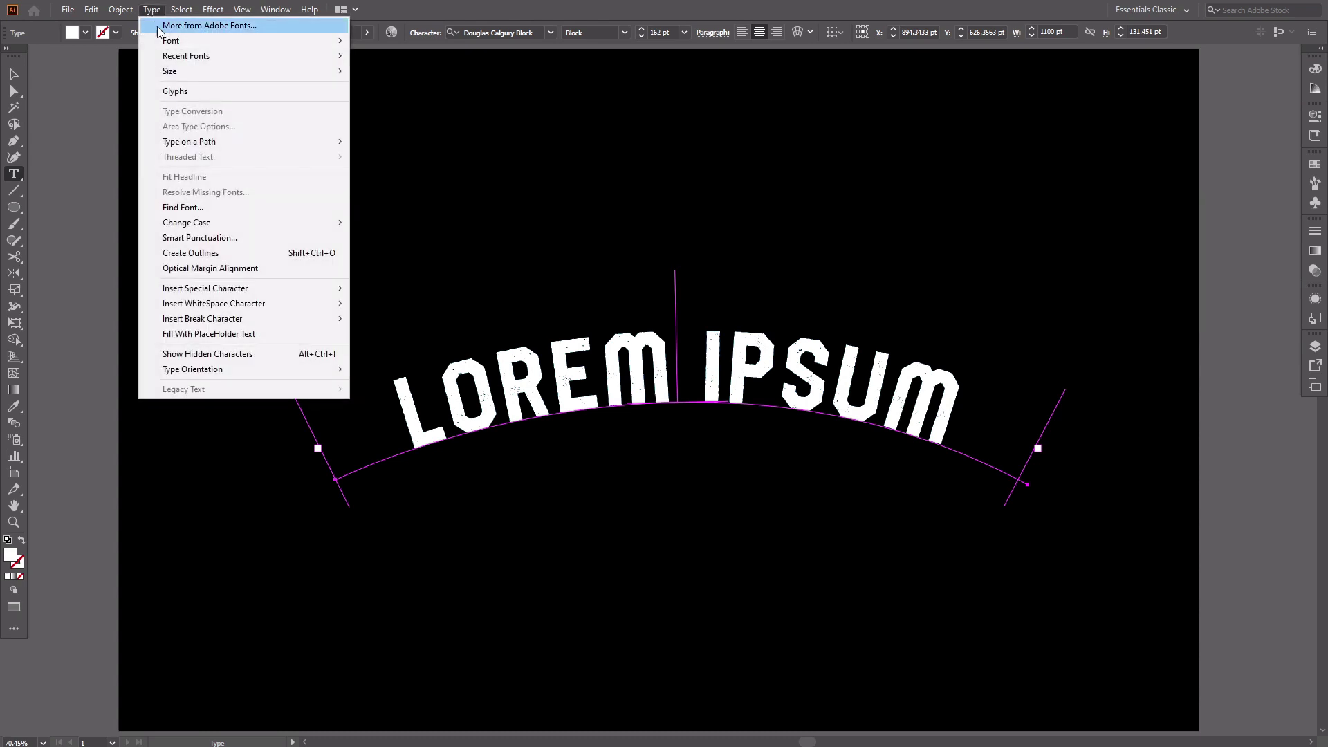
mouse_move(217, 141)
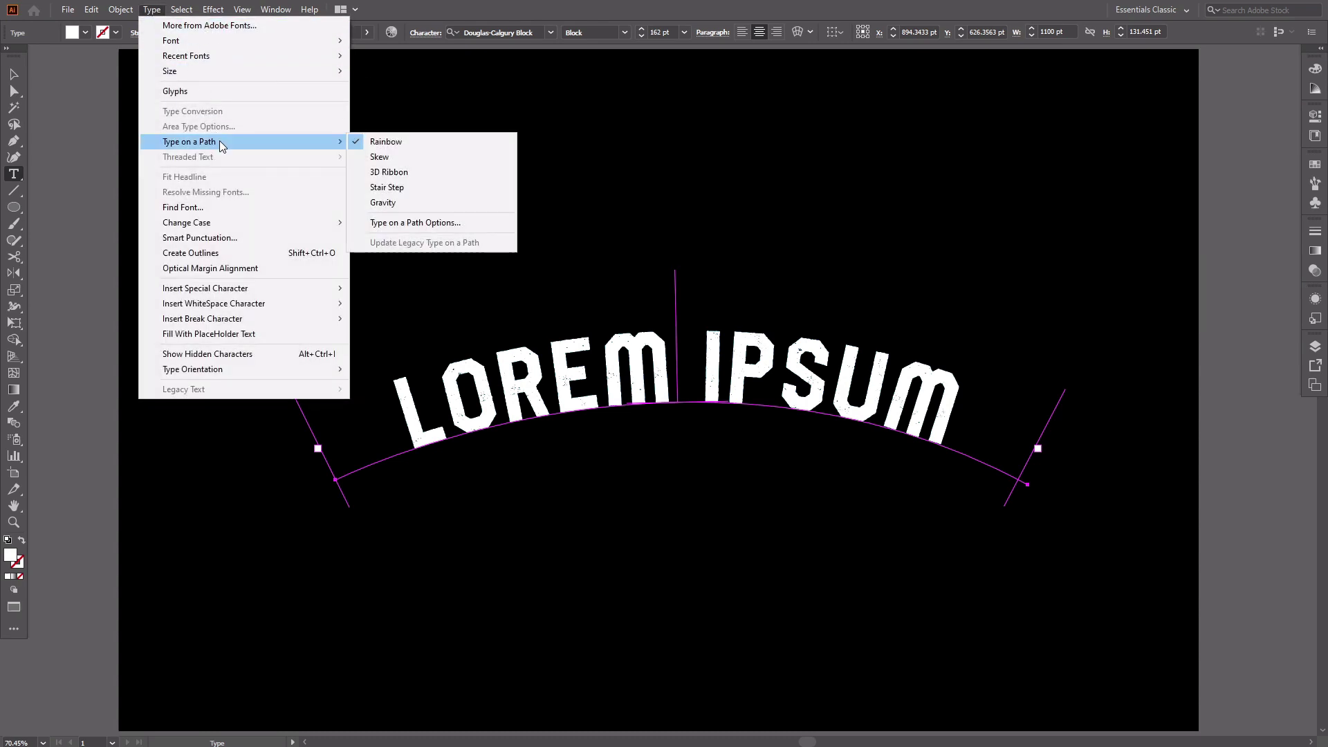
click(415, 223)
click(1035, 187)
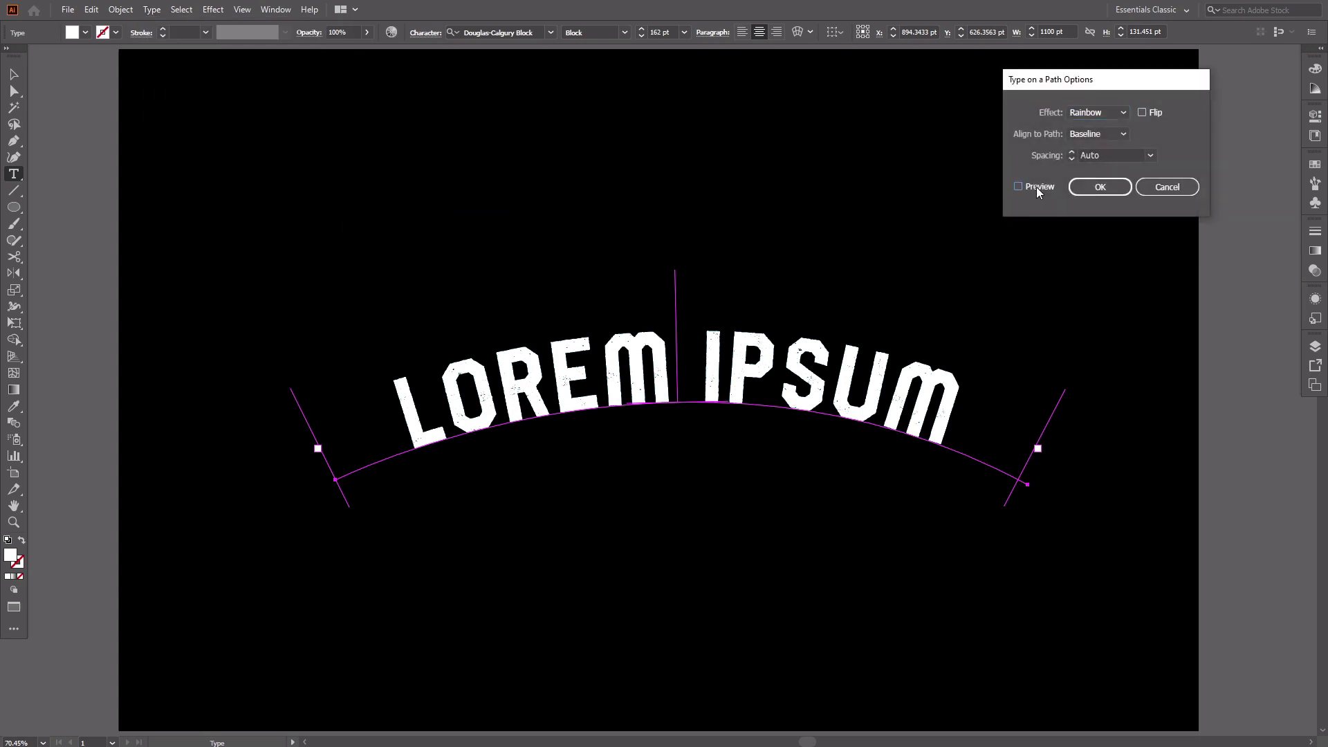
- Preview the Skew, 3D Ribbon, Stair Step and Gravity effects, then return to Rainbow
click(1089, 112)
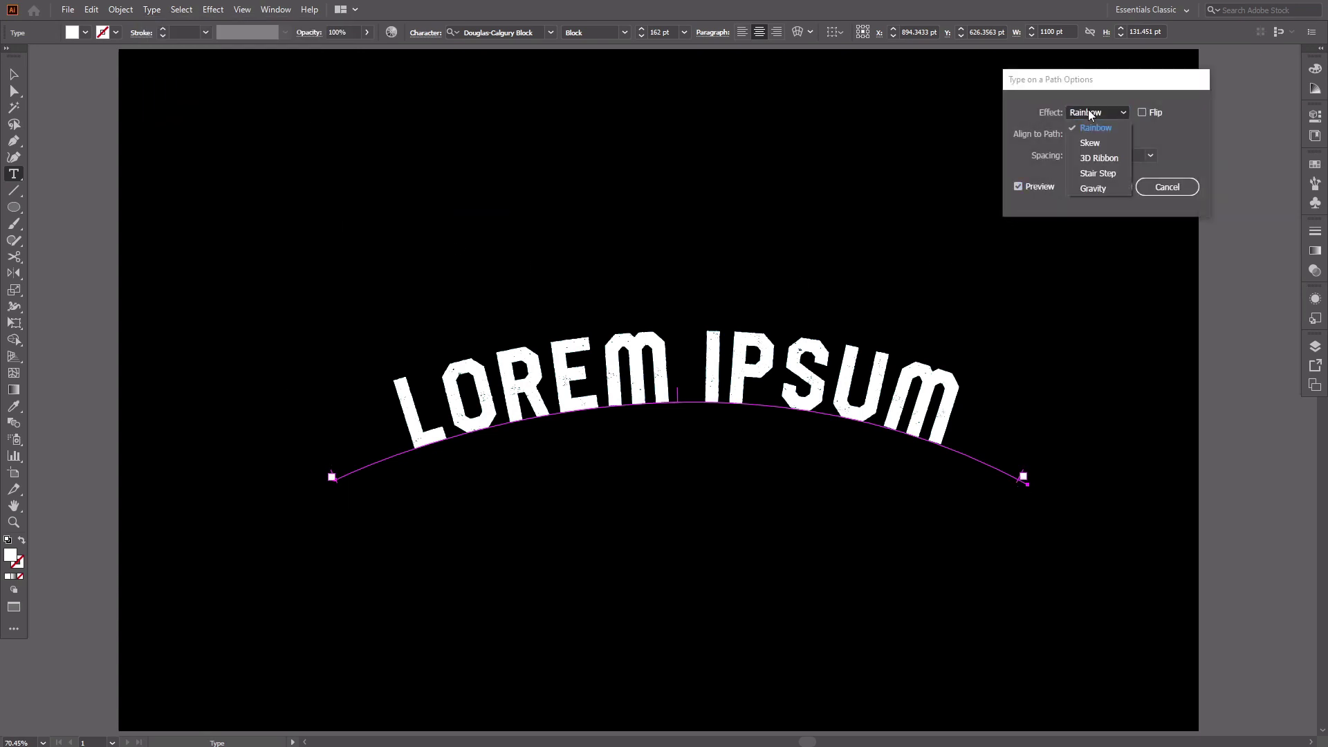
click(1093, 142)
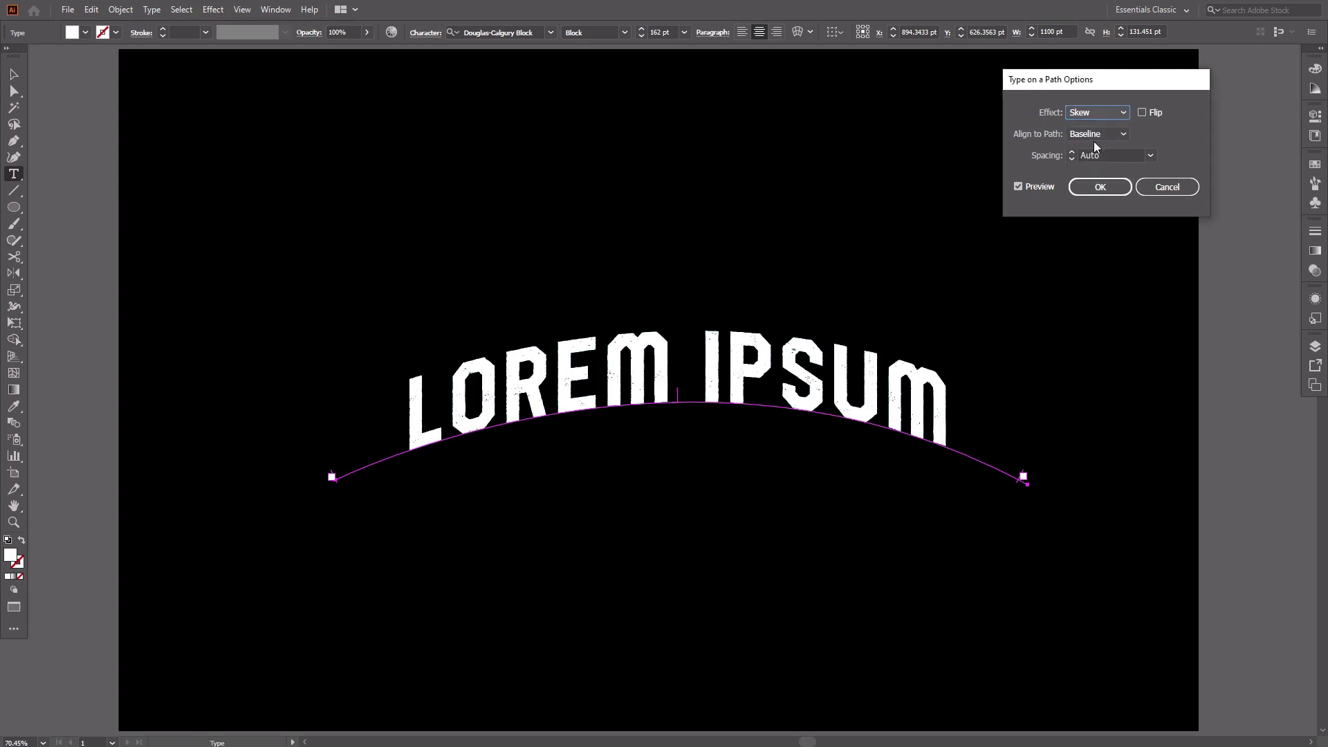
click(1110, 115)
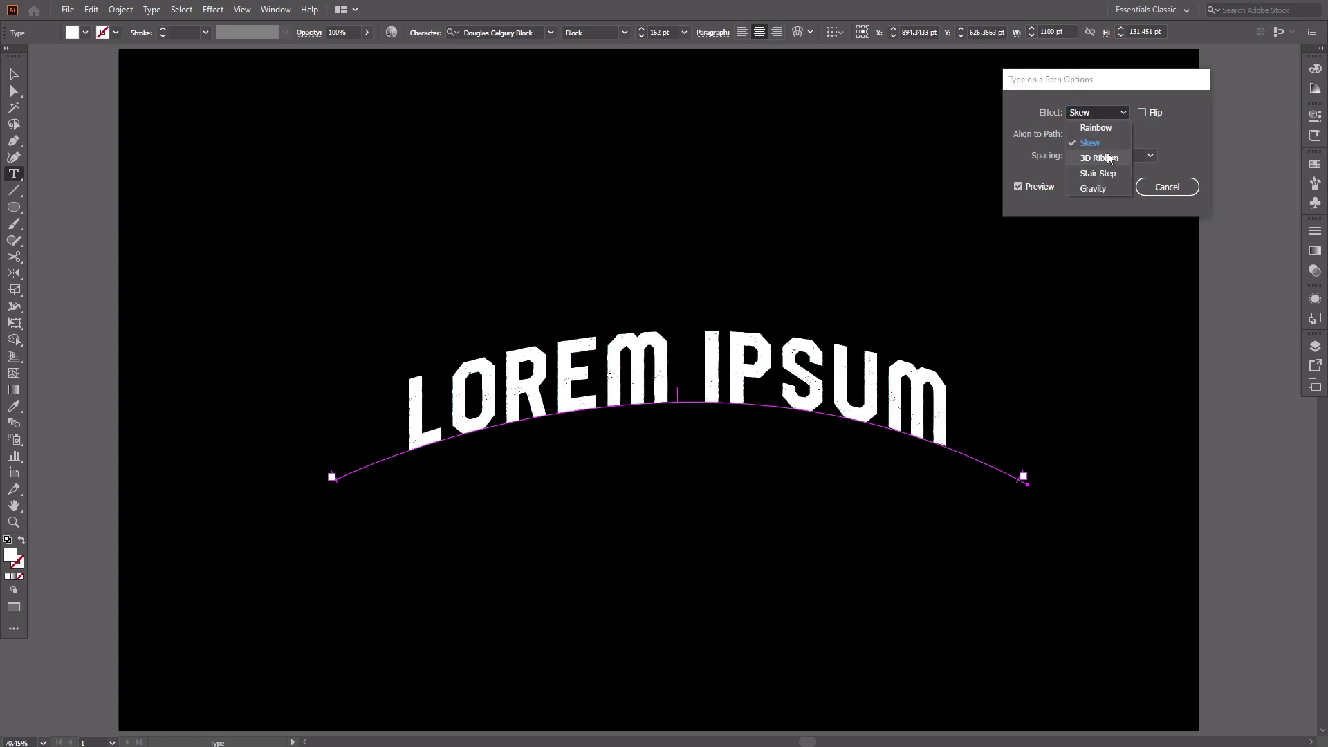
click(1107, 159)
click(1112, 115)
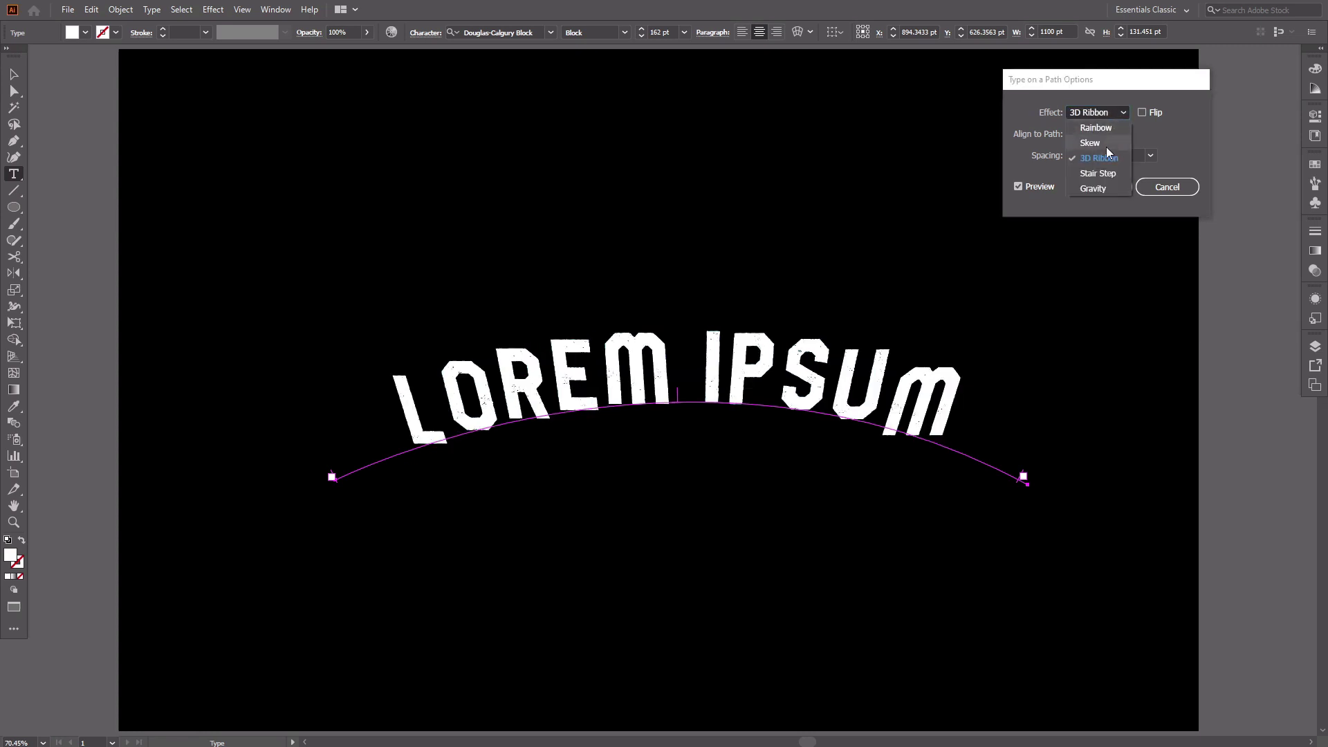
click(1107, 172)
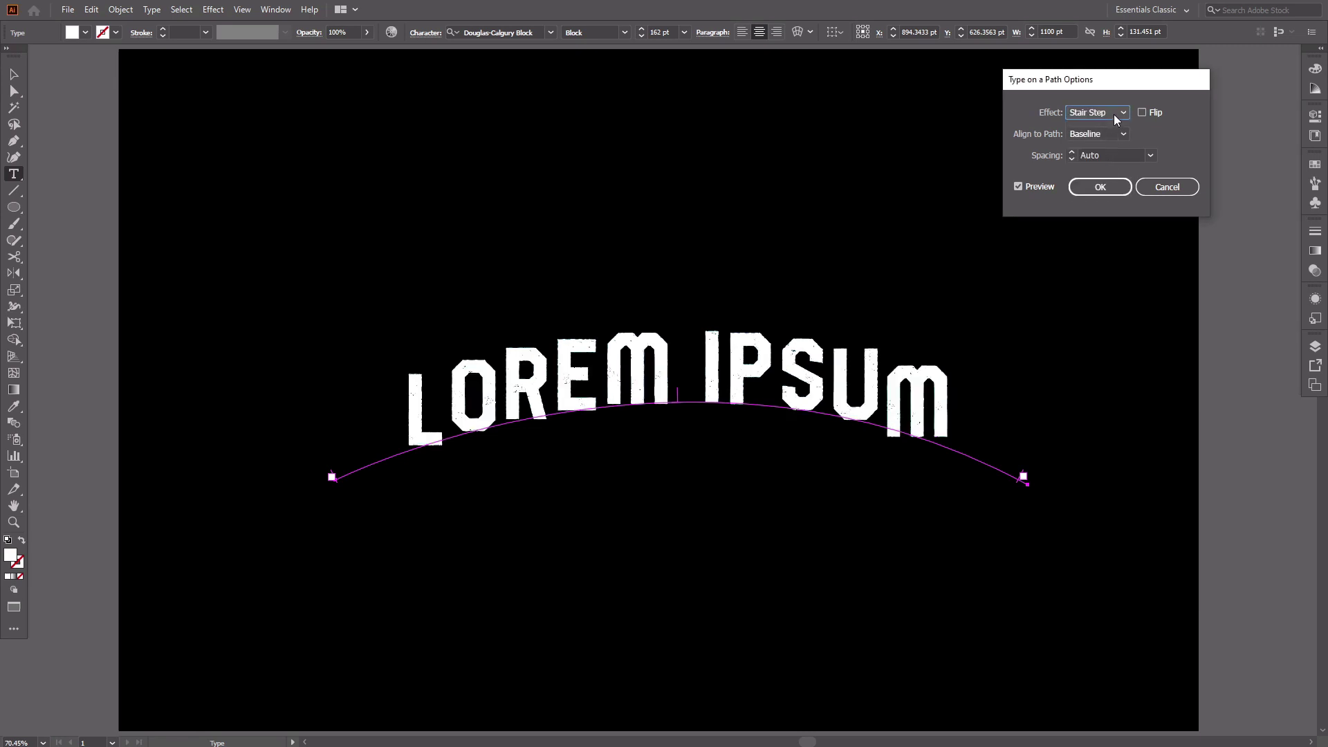
click(1113, 115)
click(1101, 187)
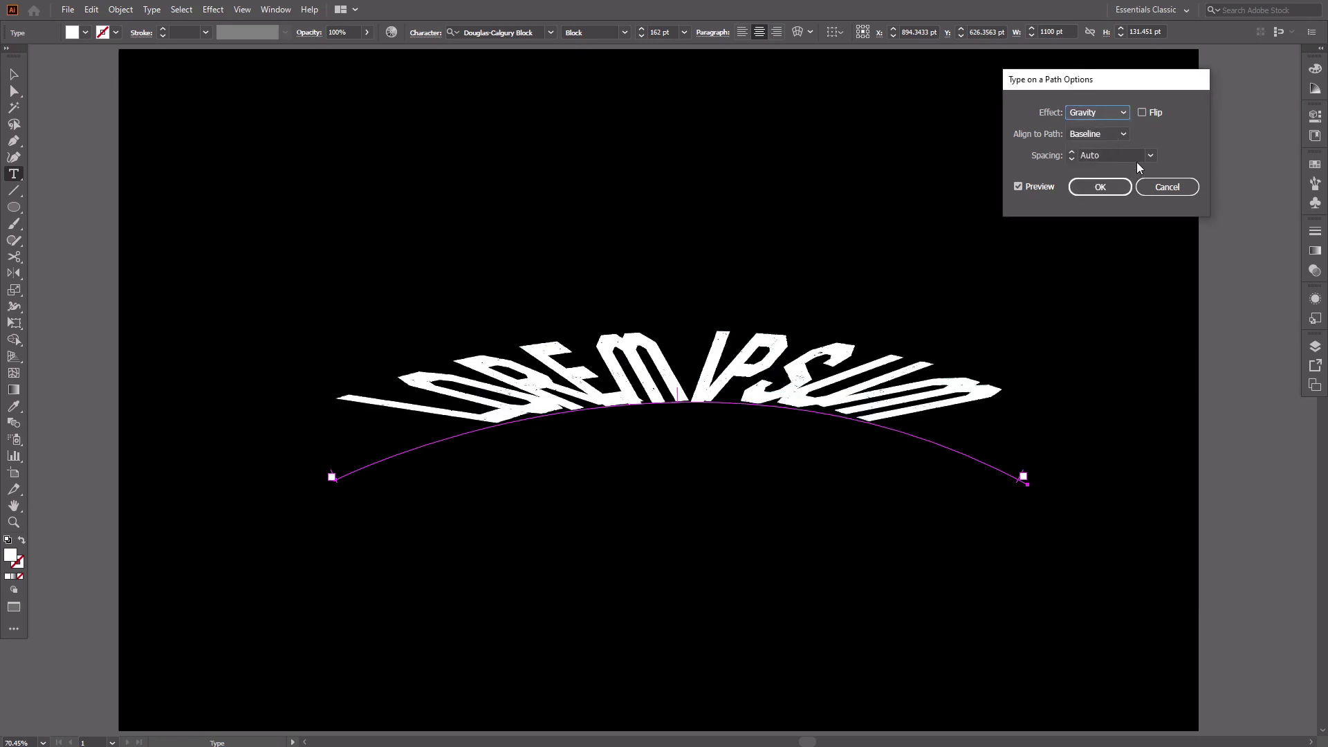
click(1123, 116)
click(1117, 127)
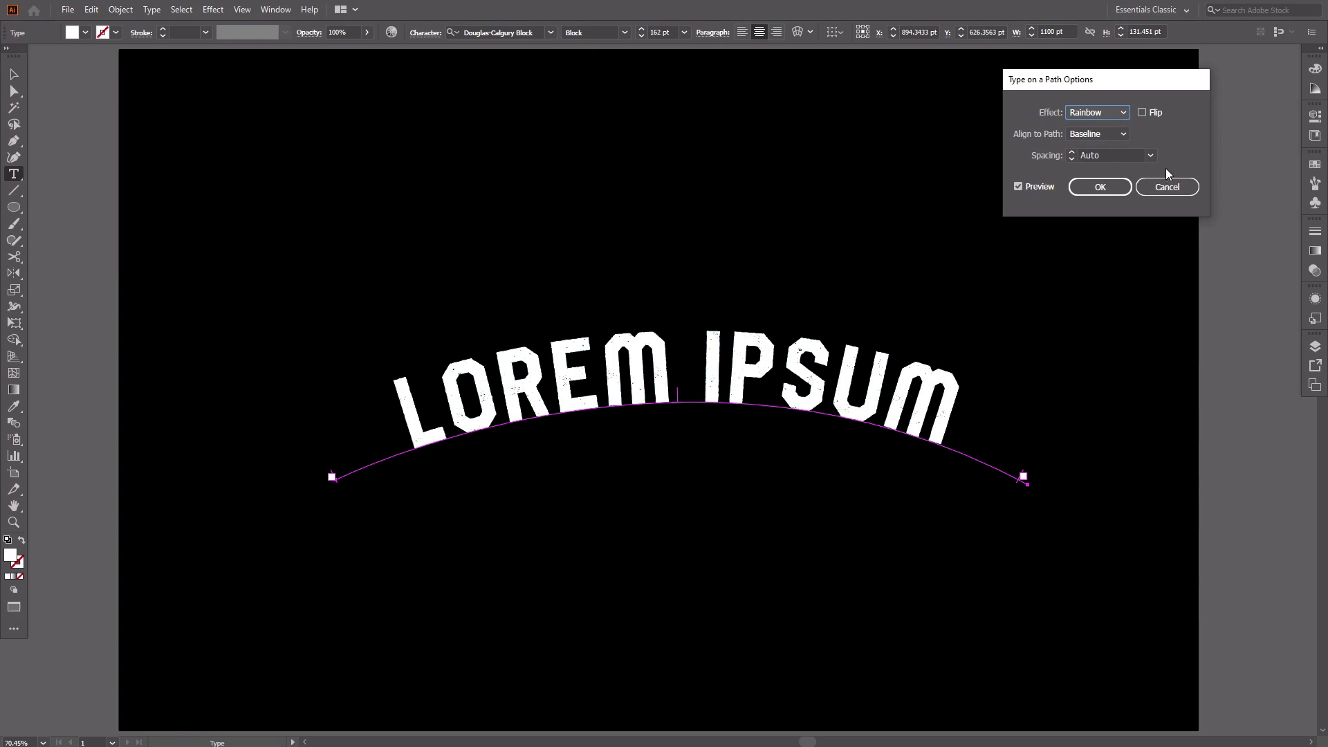
- Try Ascender, Descender and Center path alignments, then set Baseline and confirm with OK
click(1123, 134)
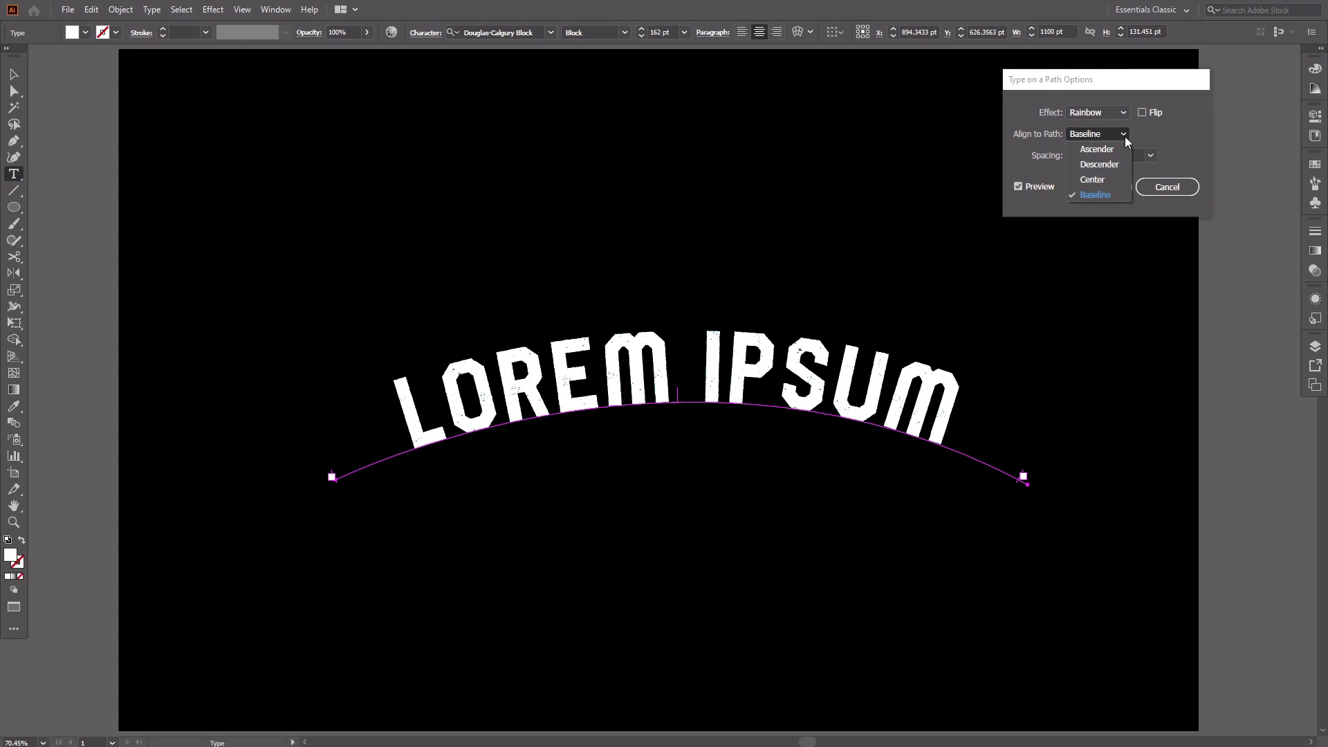
click(1116, 144)
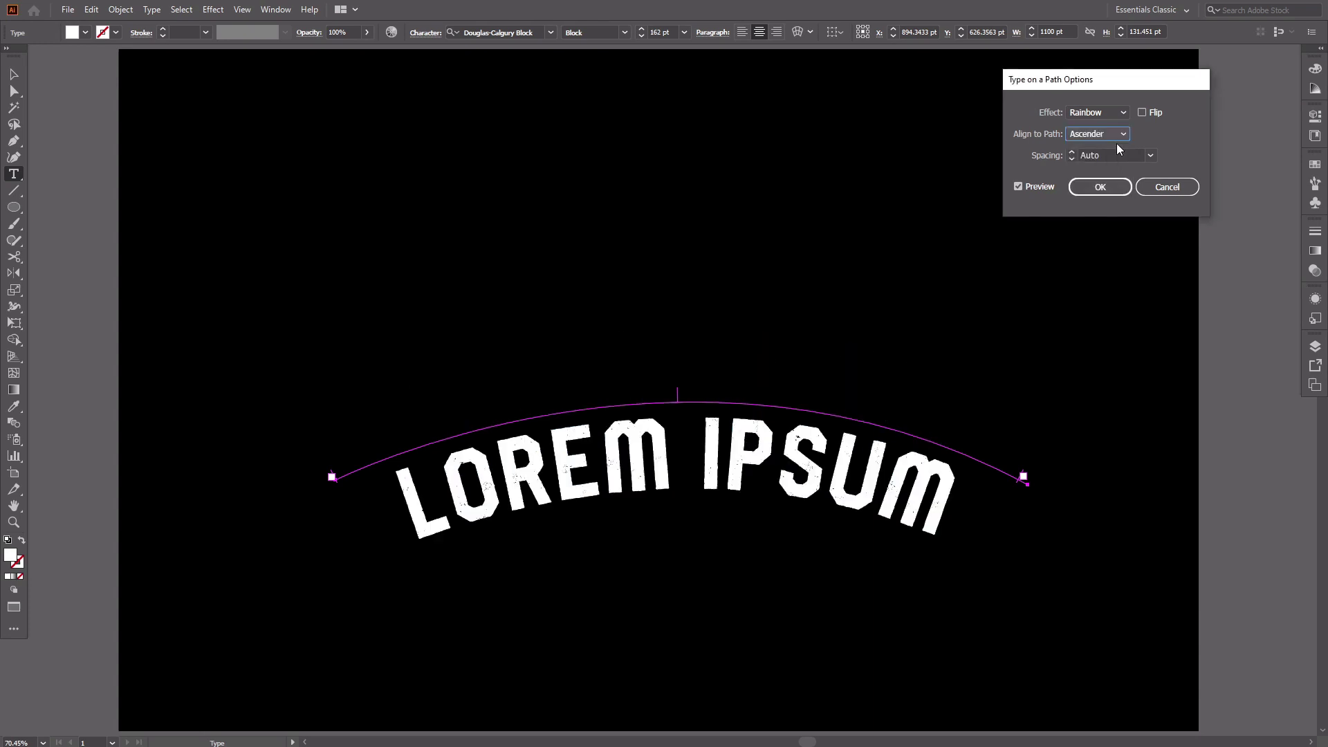
click(1122, 134)
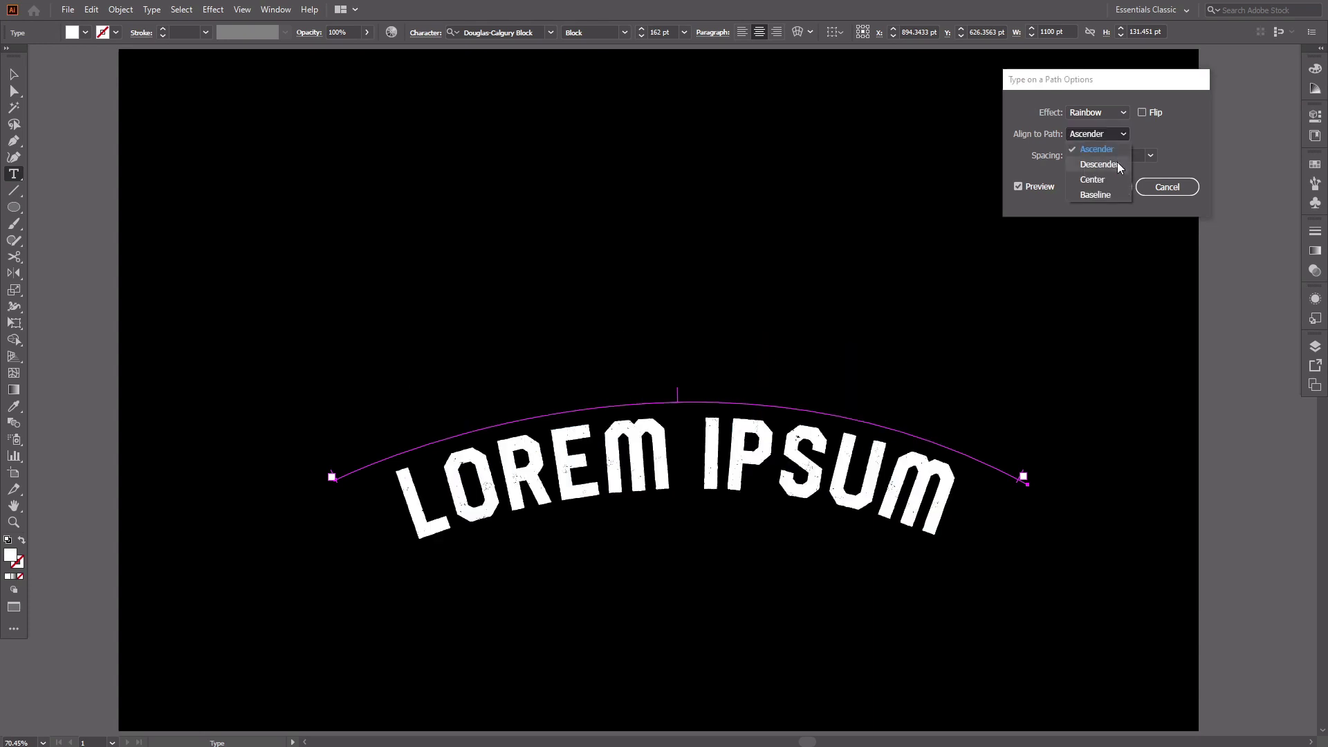
click(1117, 164)
click(1127, 134)
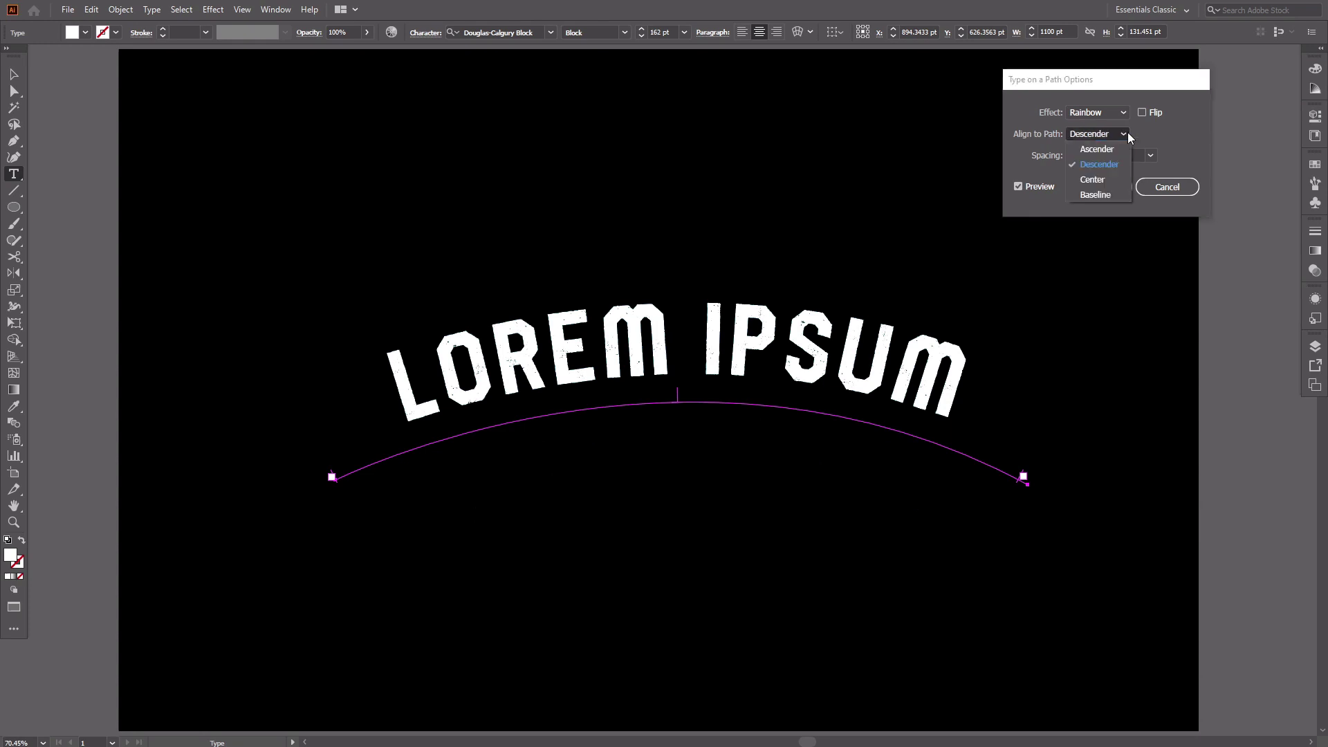
click(1118, 178)
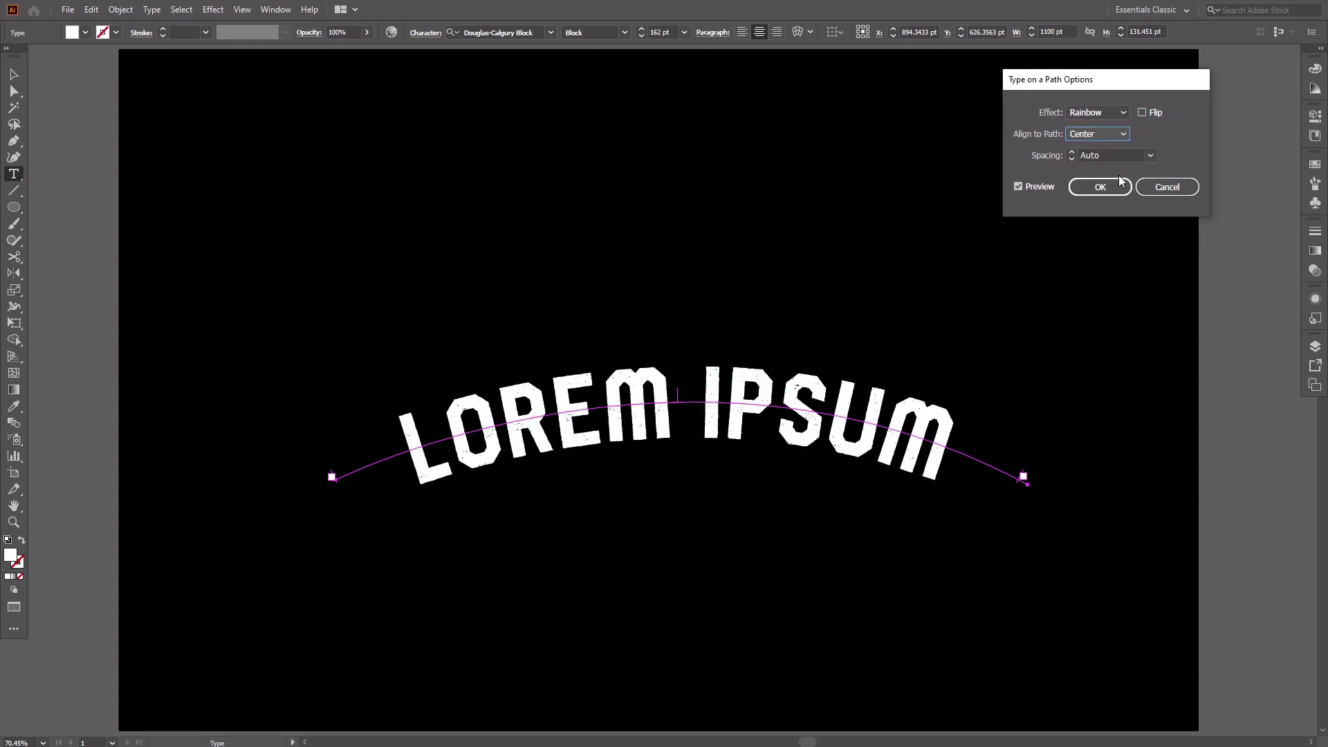
click(1127, 133)
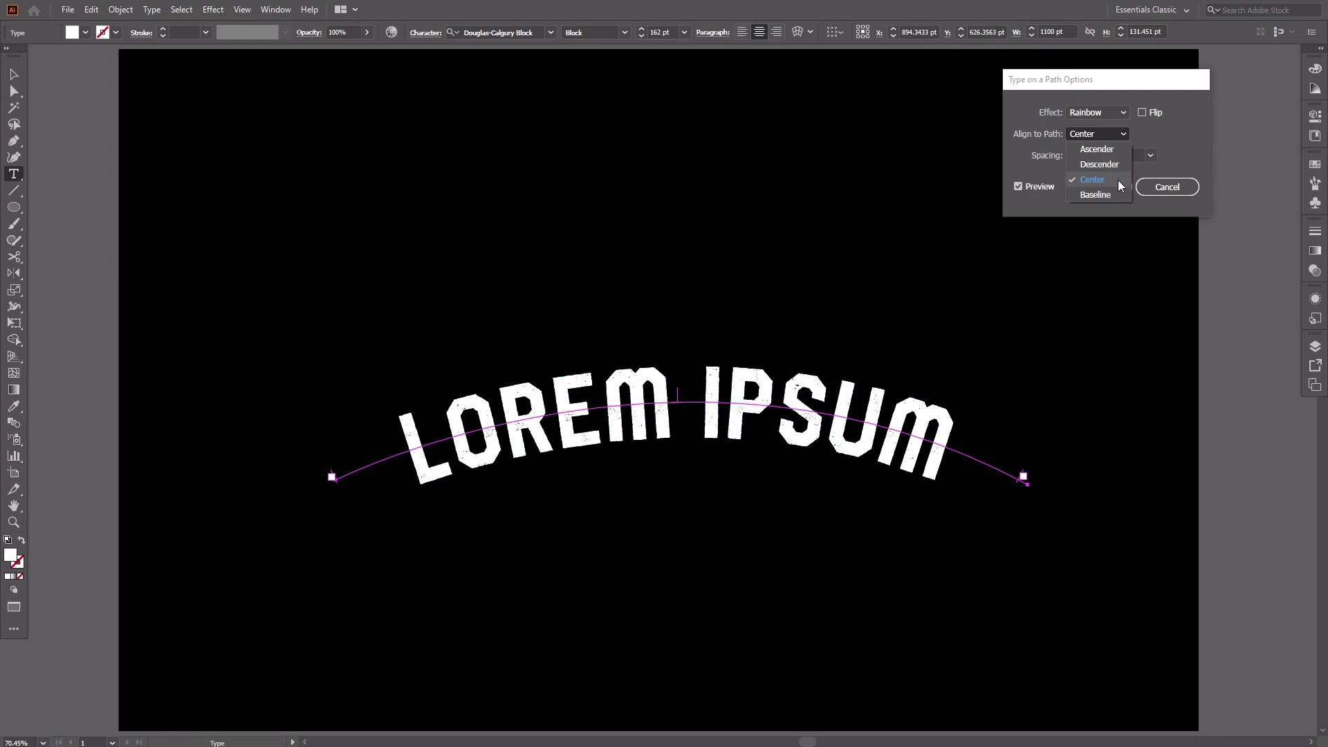
click(1119, 191)
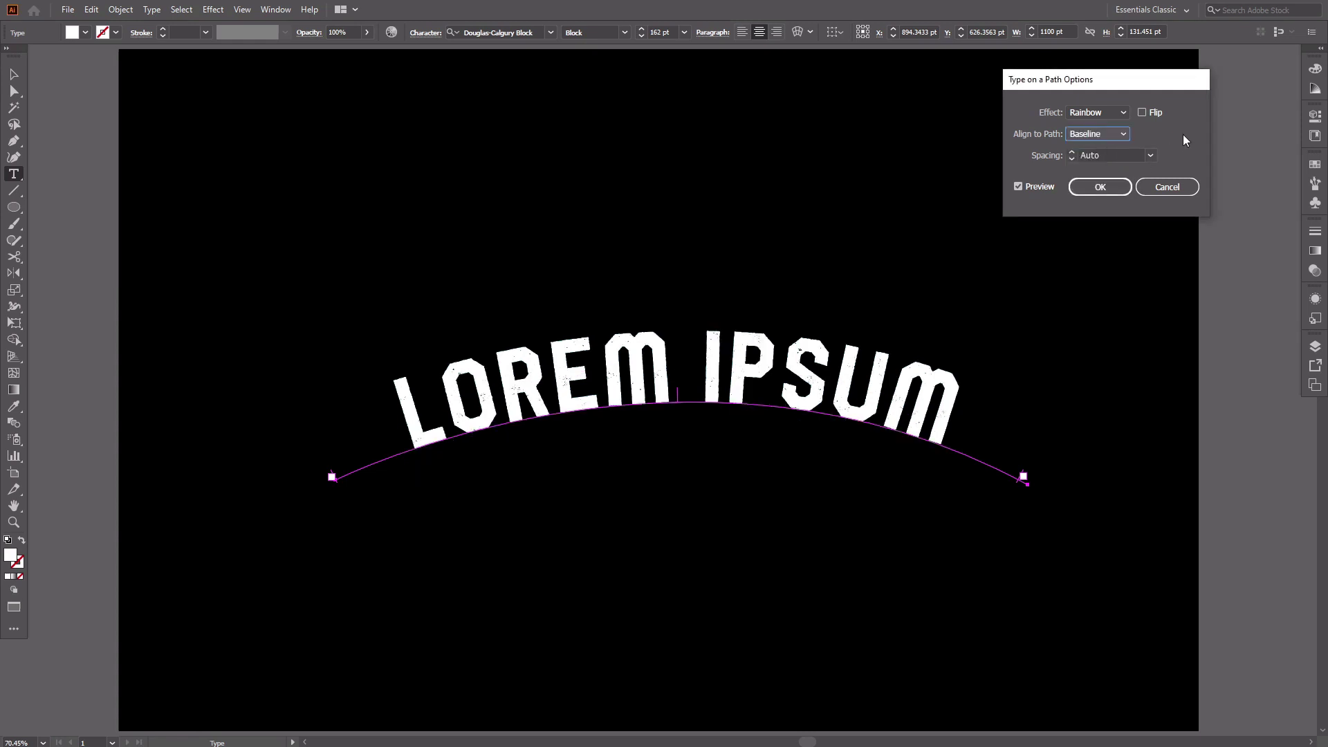
click(1100, 187)
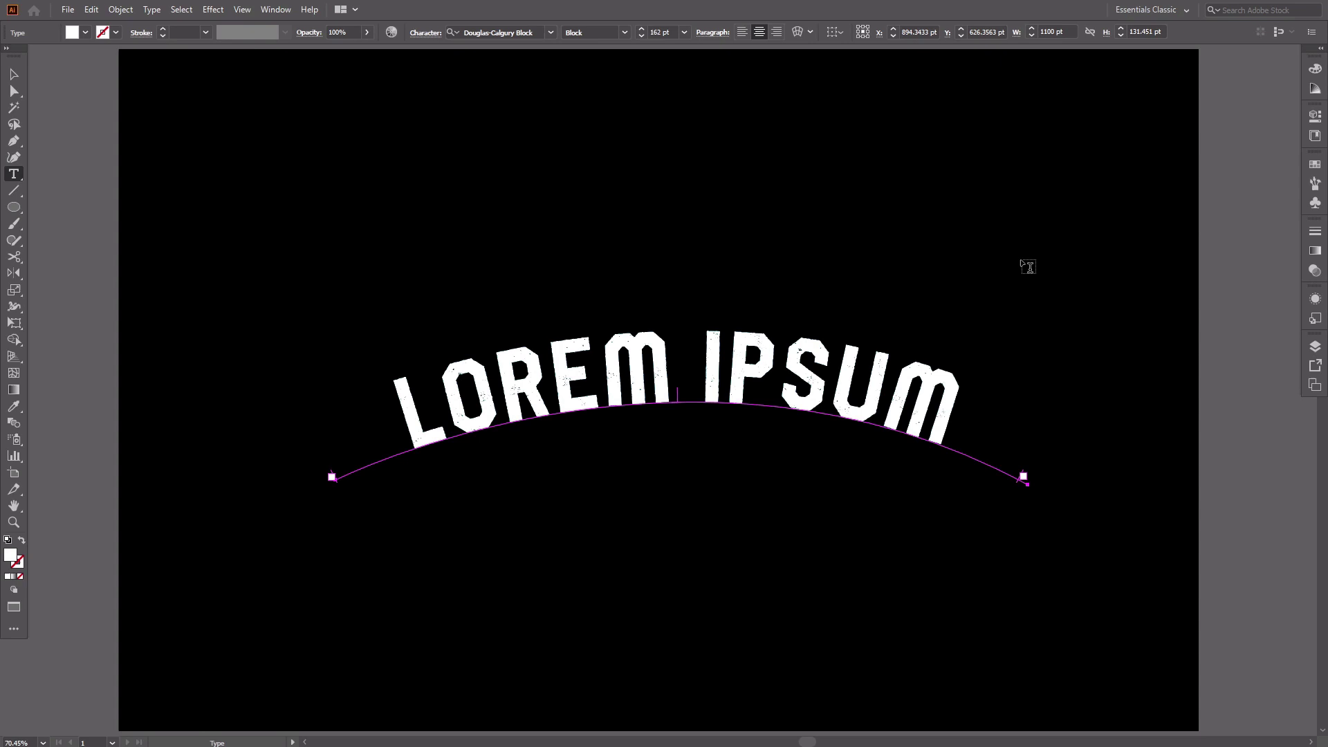
- Reopen the arched text's path options and toggle Flip on and off, leaving it unchecked
click(12, 76)
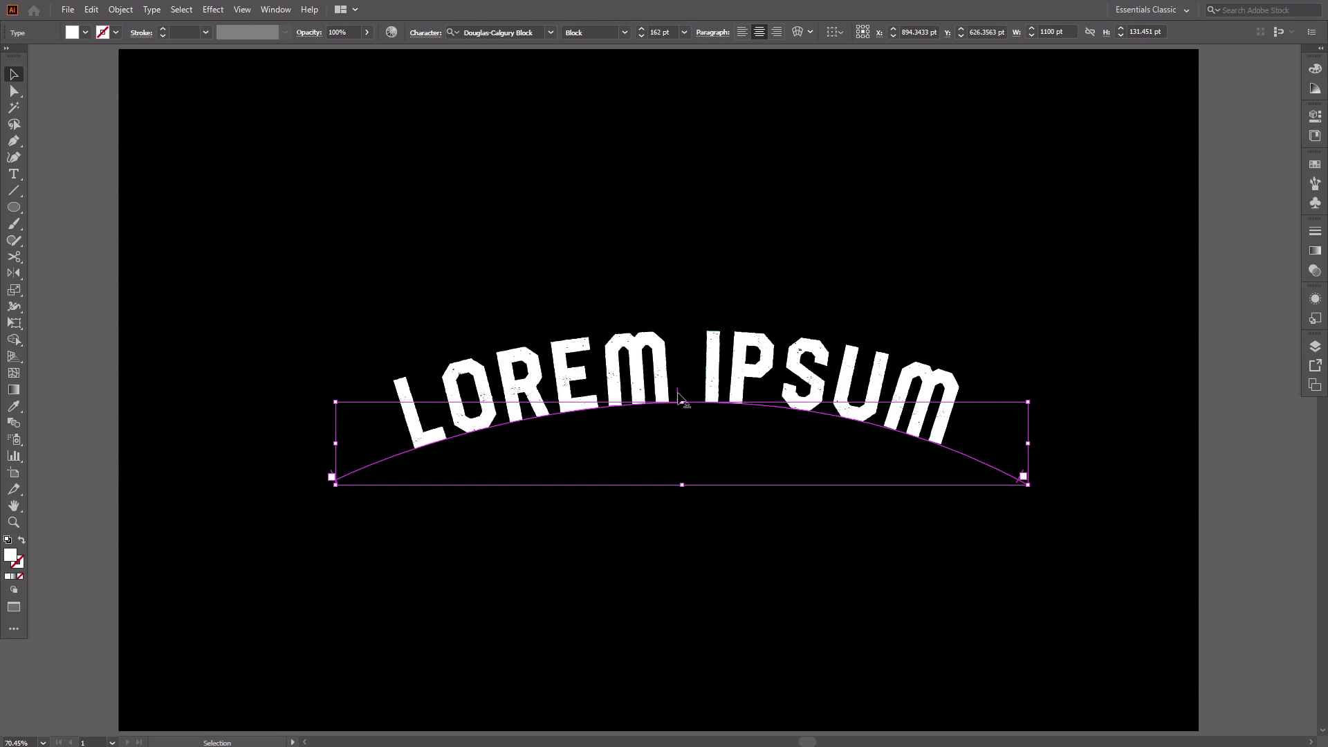
drag(677, 401, 680, 422)
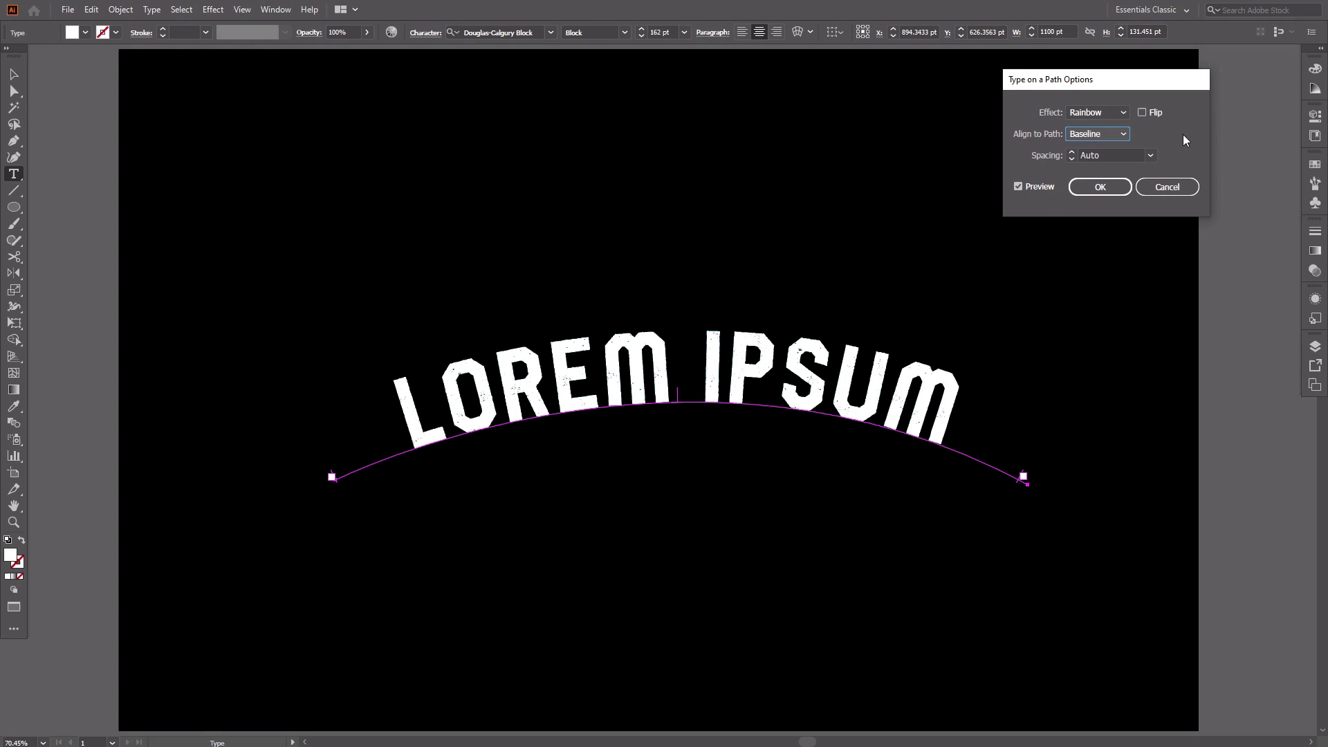
click(1142, 113)
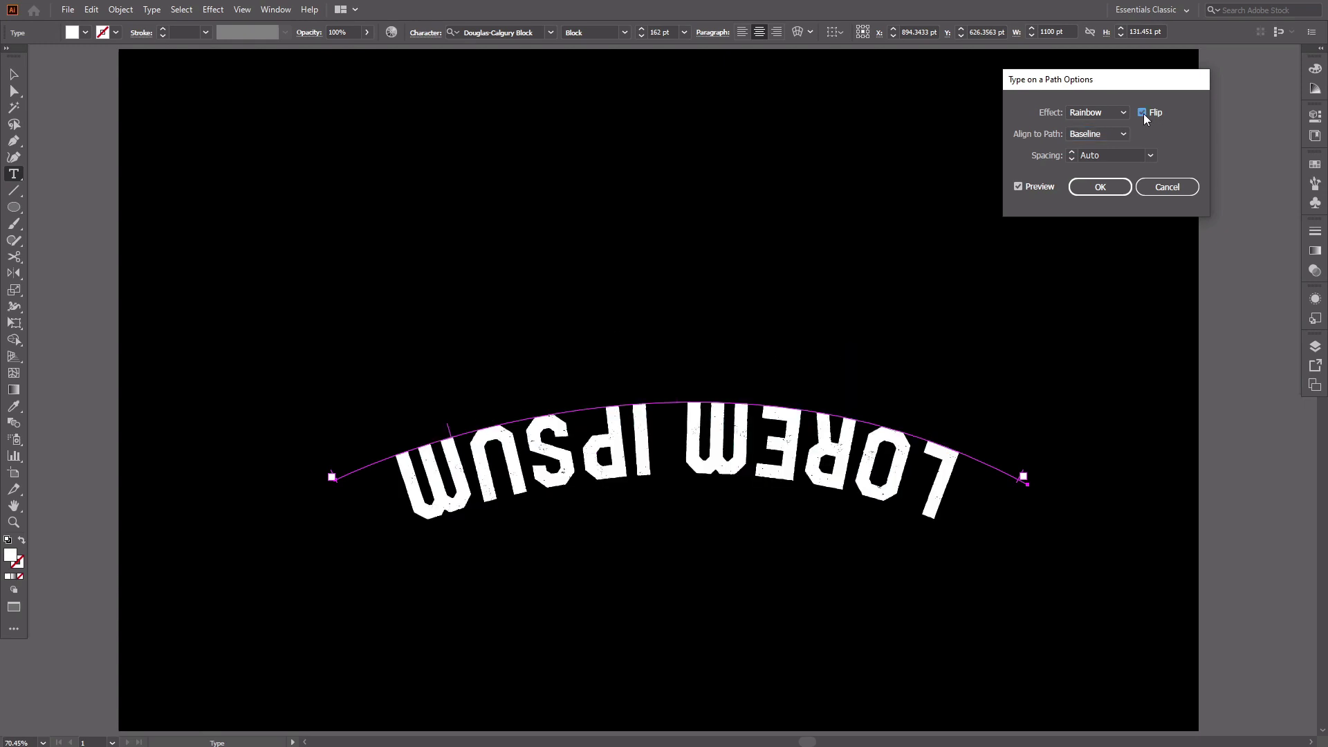
click(1142, 113)
click(1143, 113)
click(1143, 112)
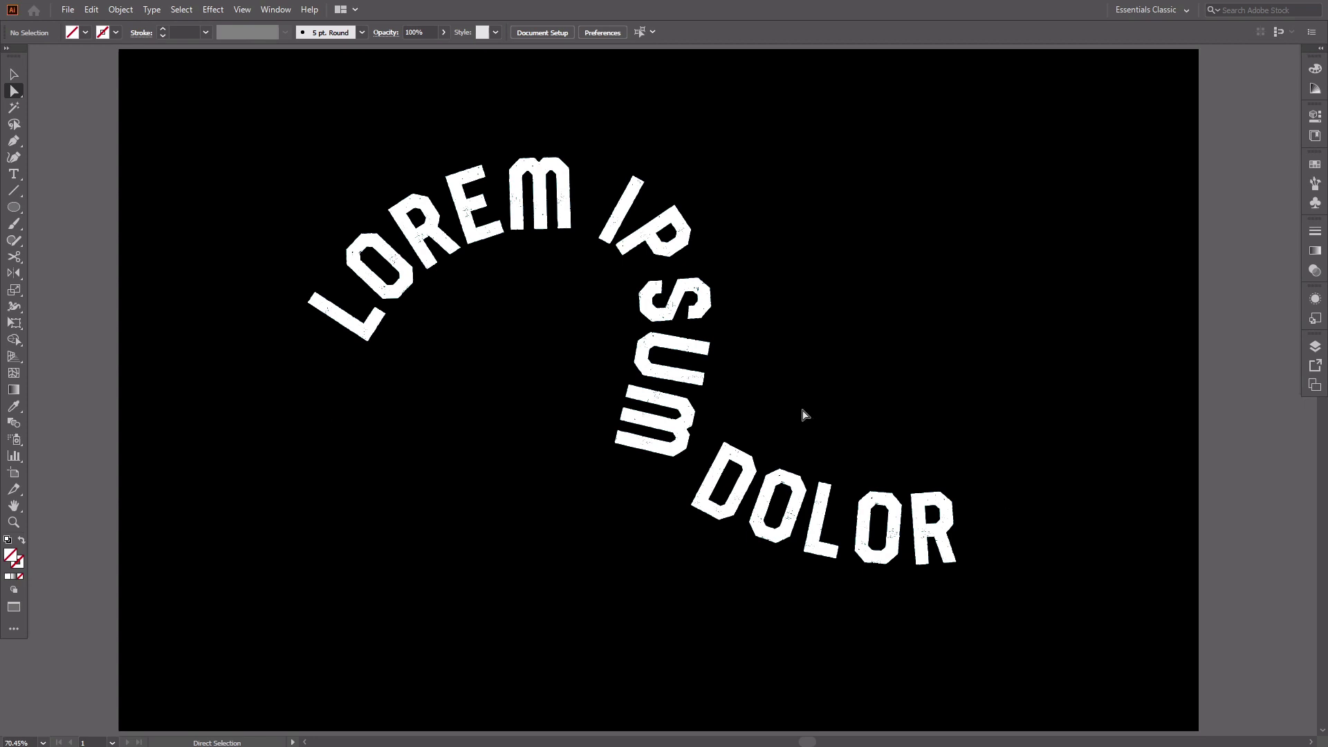
- Set the wavy LOREM IPSUM DOLOR text's path spacing to 253 pt with Preview on and apply it
click(669, 360)
click(152, 10)
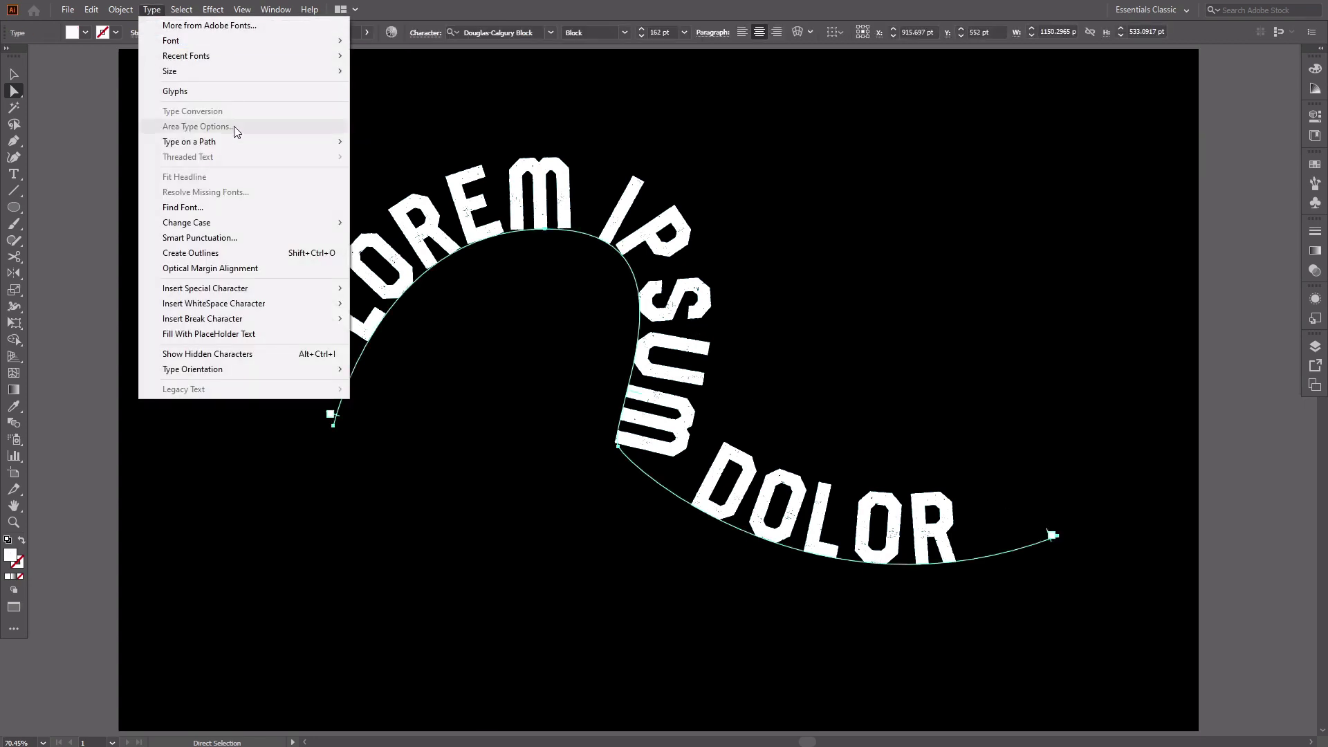
click(404, 222)
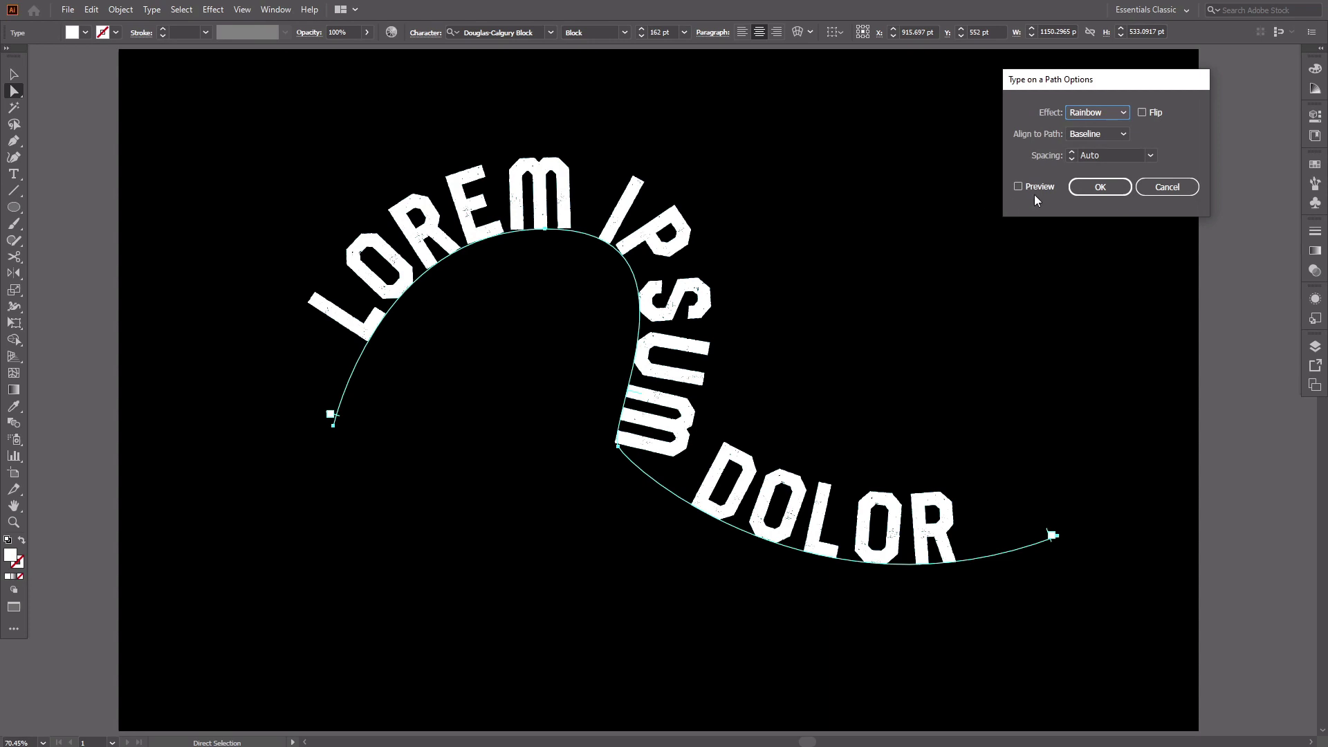
click(1018, 187)
click(1150, 155)
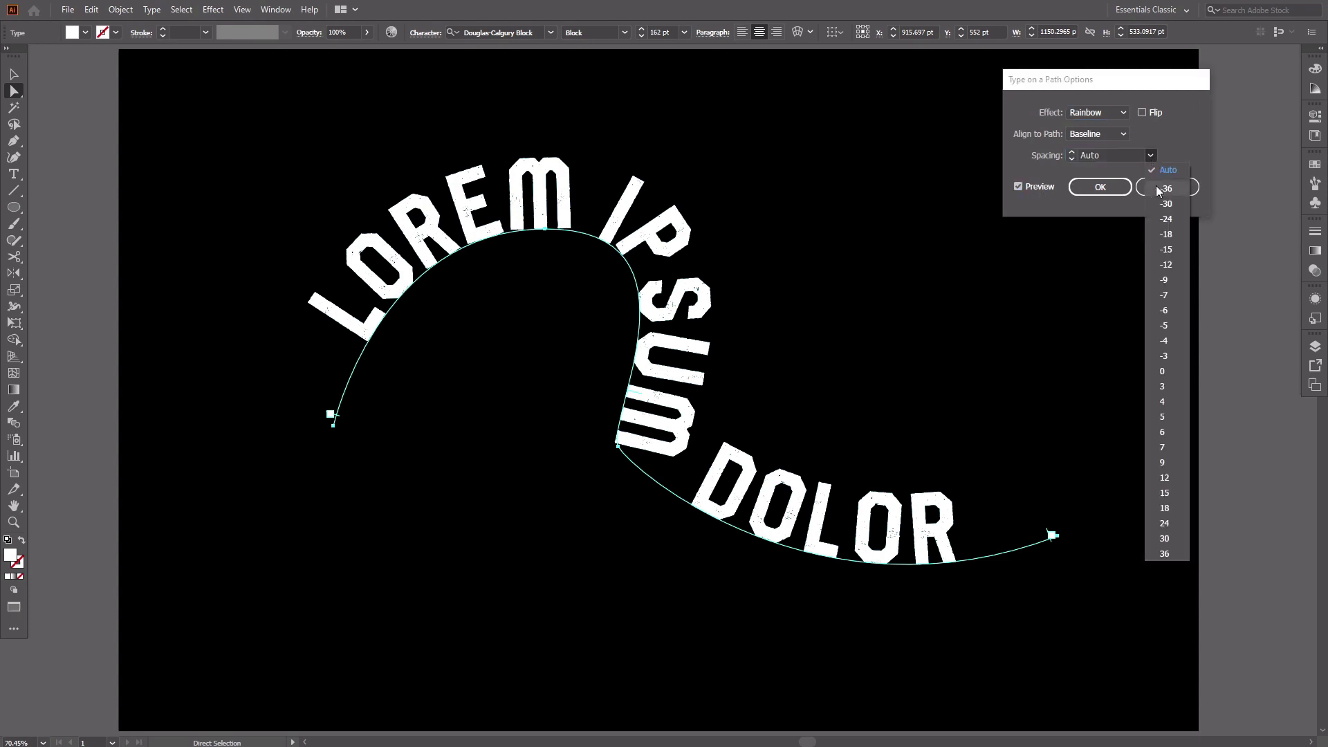
click(1163, 356)
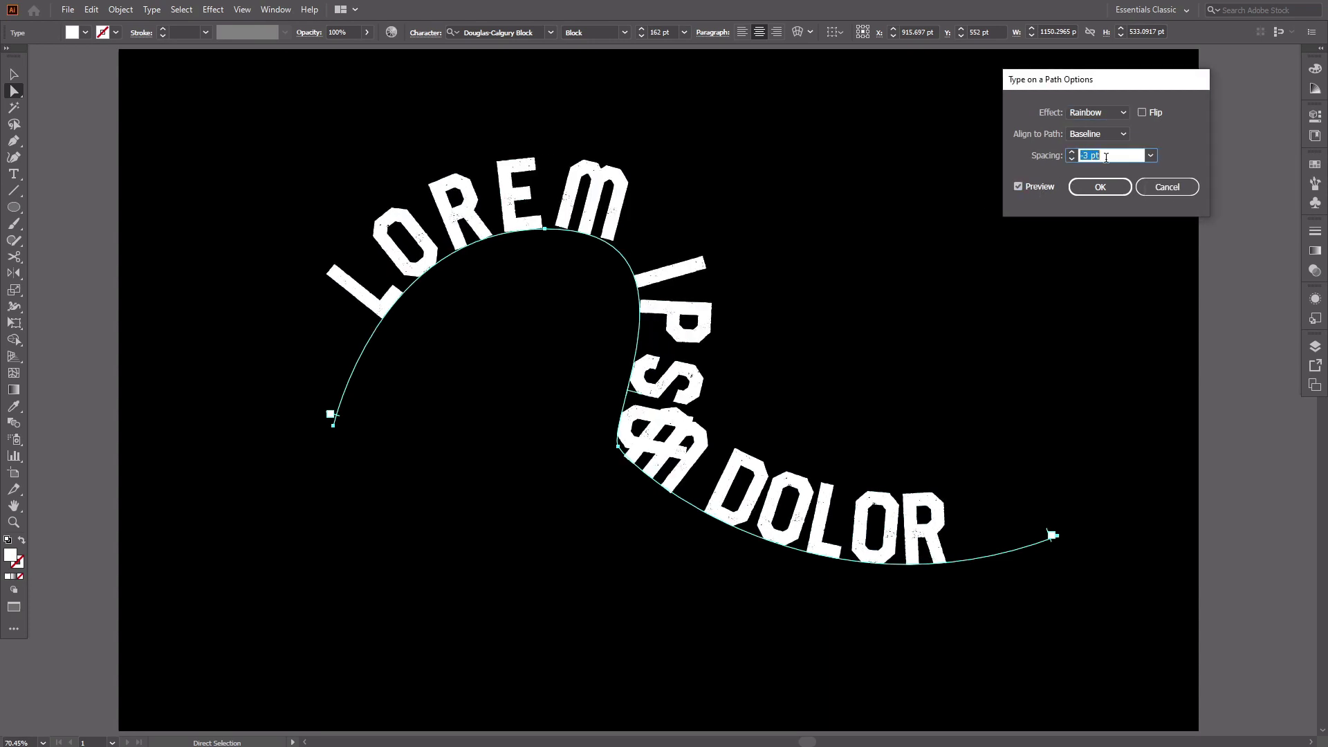
scroll(1106, 157, up, 20)
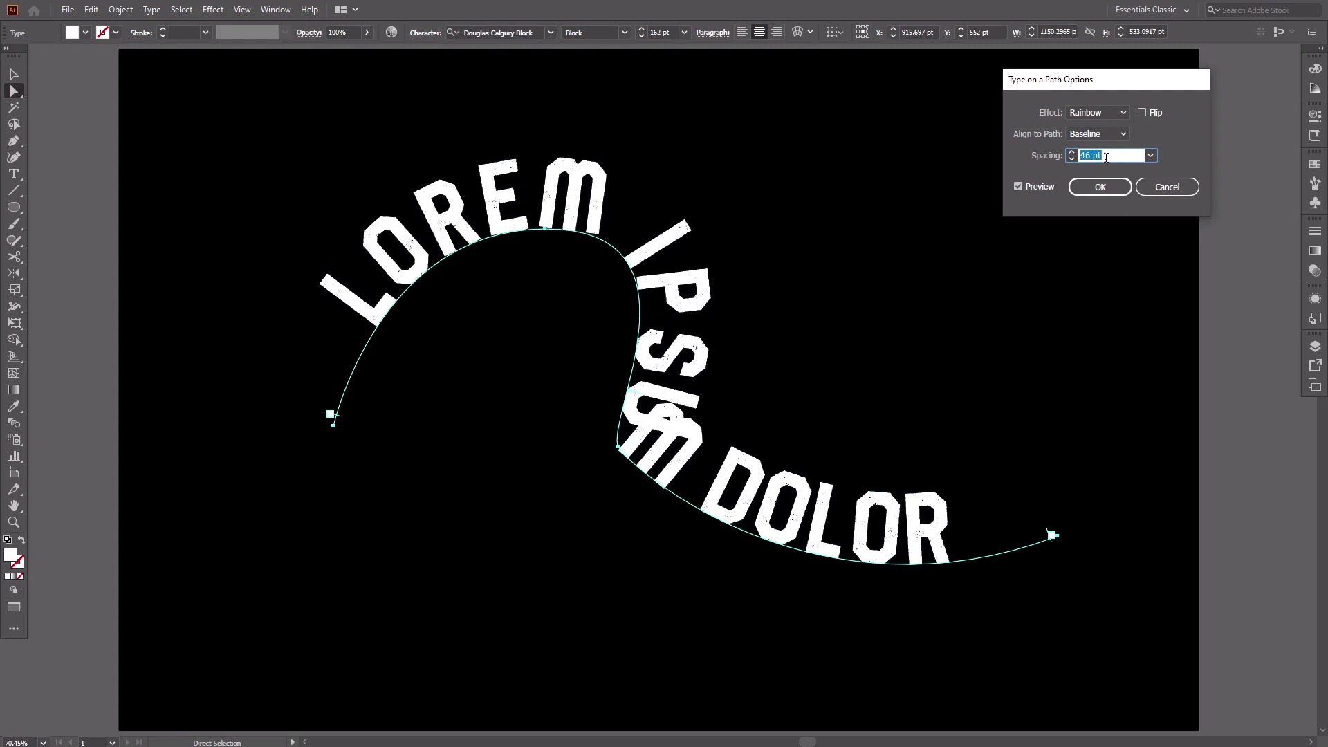
scroll(1106, 158, up, 20)
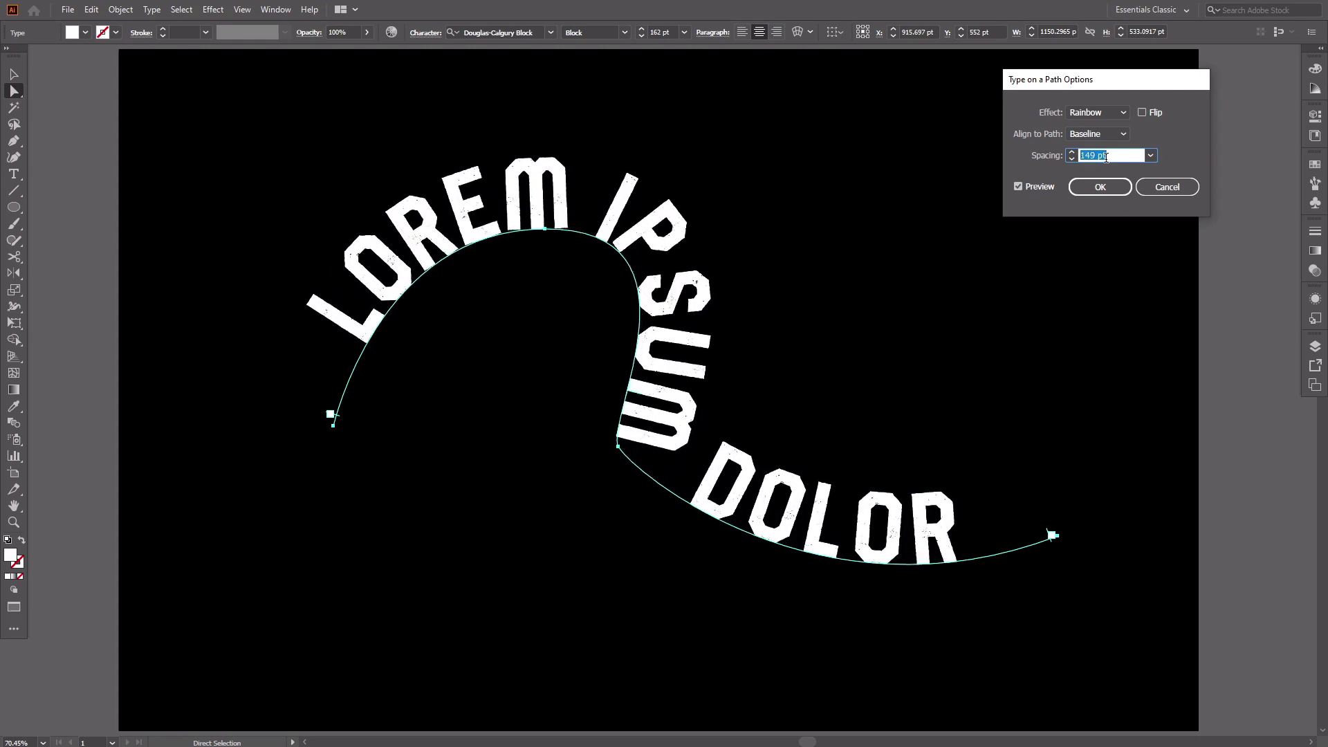
scroll(1105, 158, up, 20)
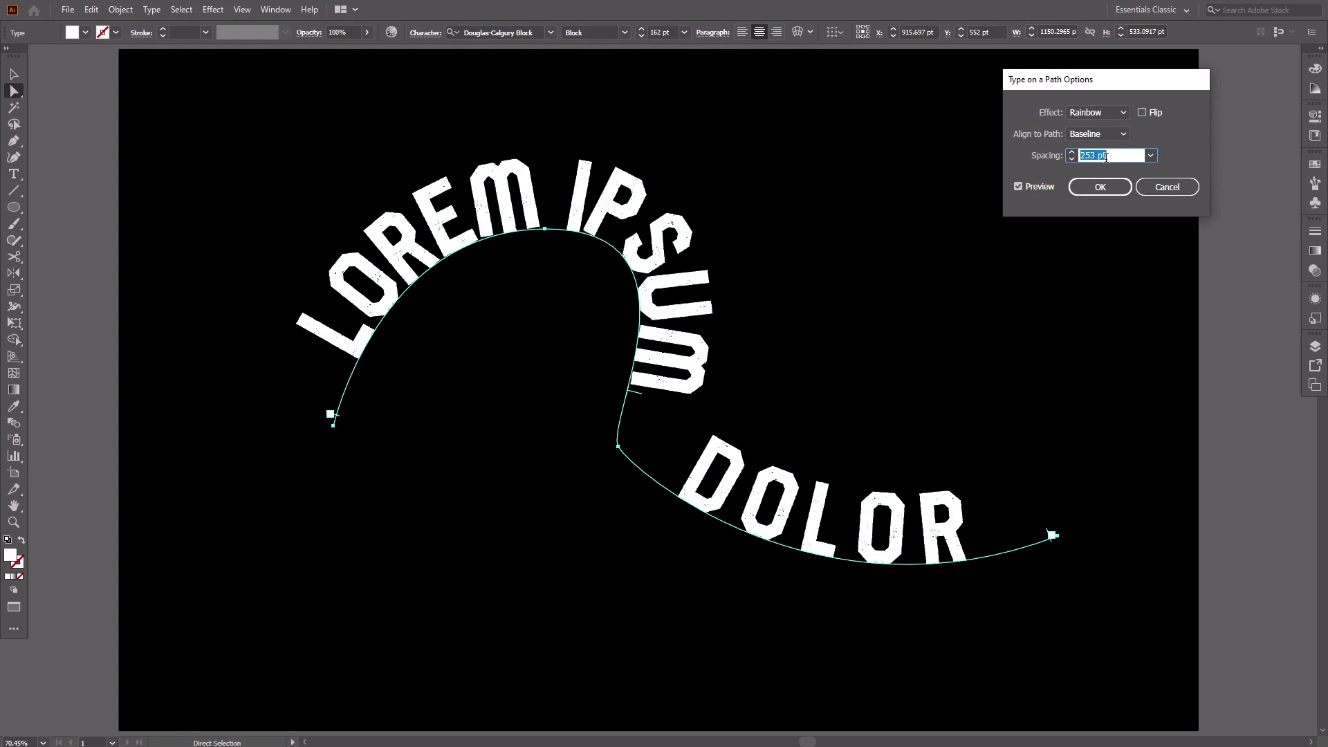
click(1099, 187)
- Use the Vertical Type on a Path tool to type VERTICAL TEXT down the vertical line
key(v)
click(1141, 329)
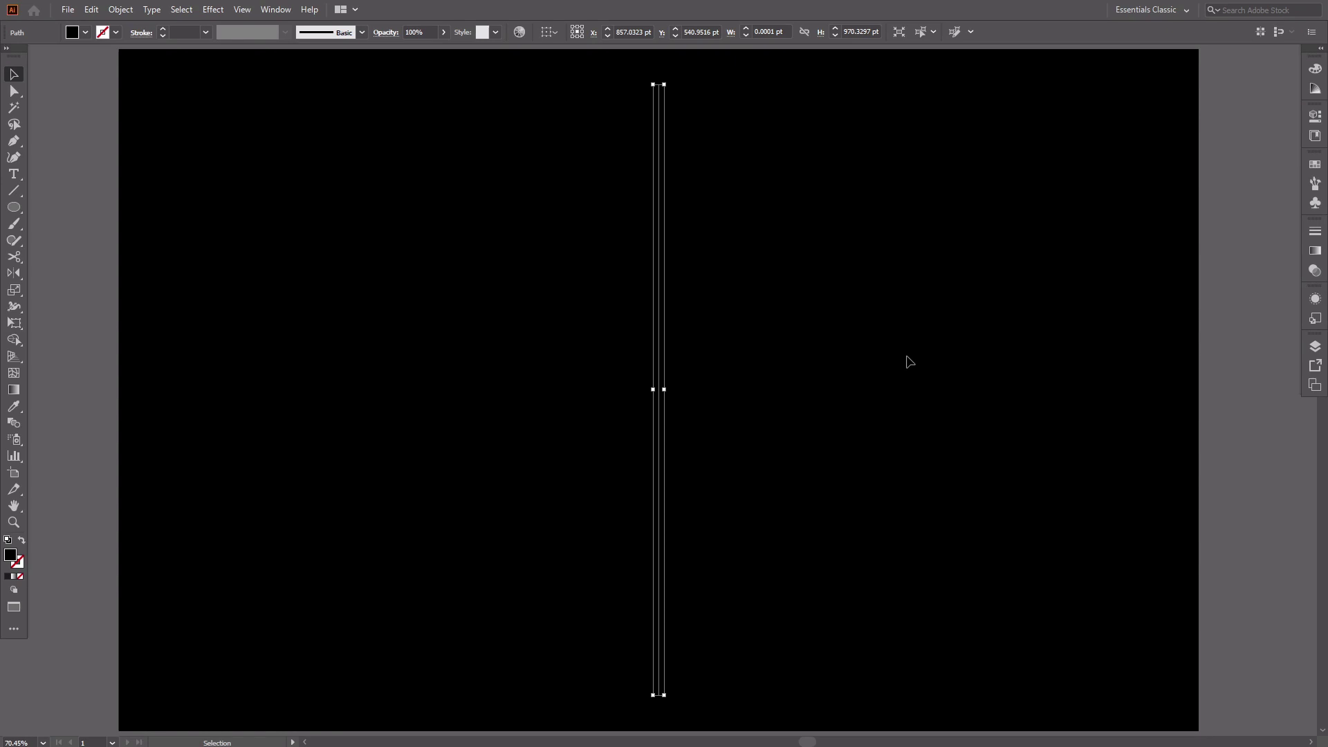
click(19, 174)
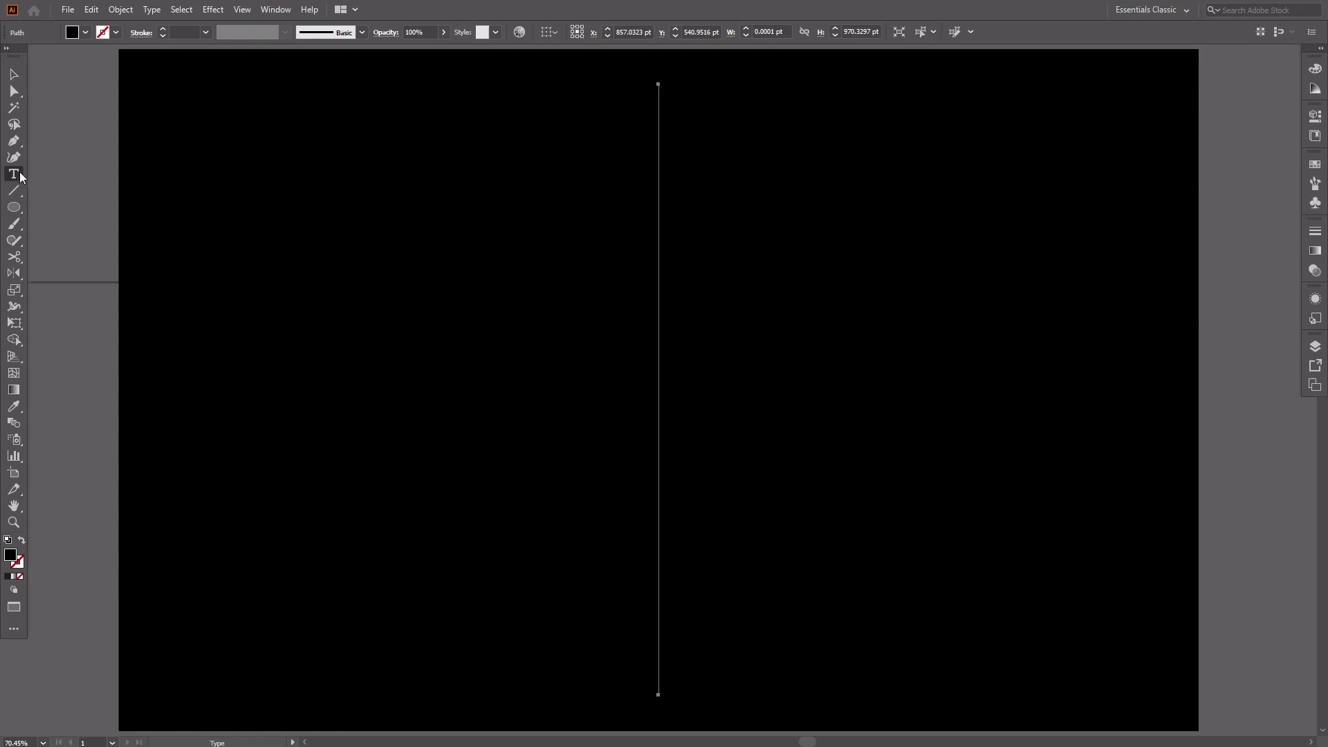
click(19, 174)
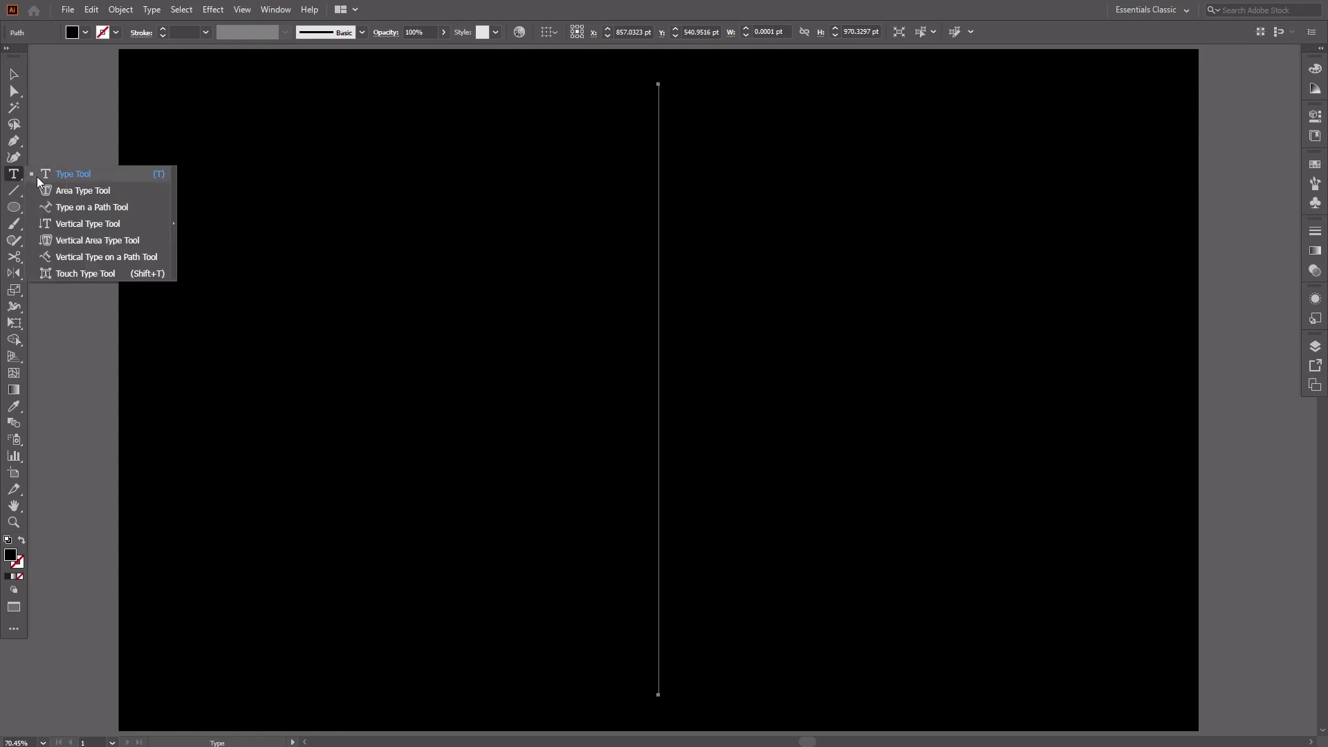
click(100, 257)
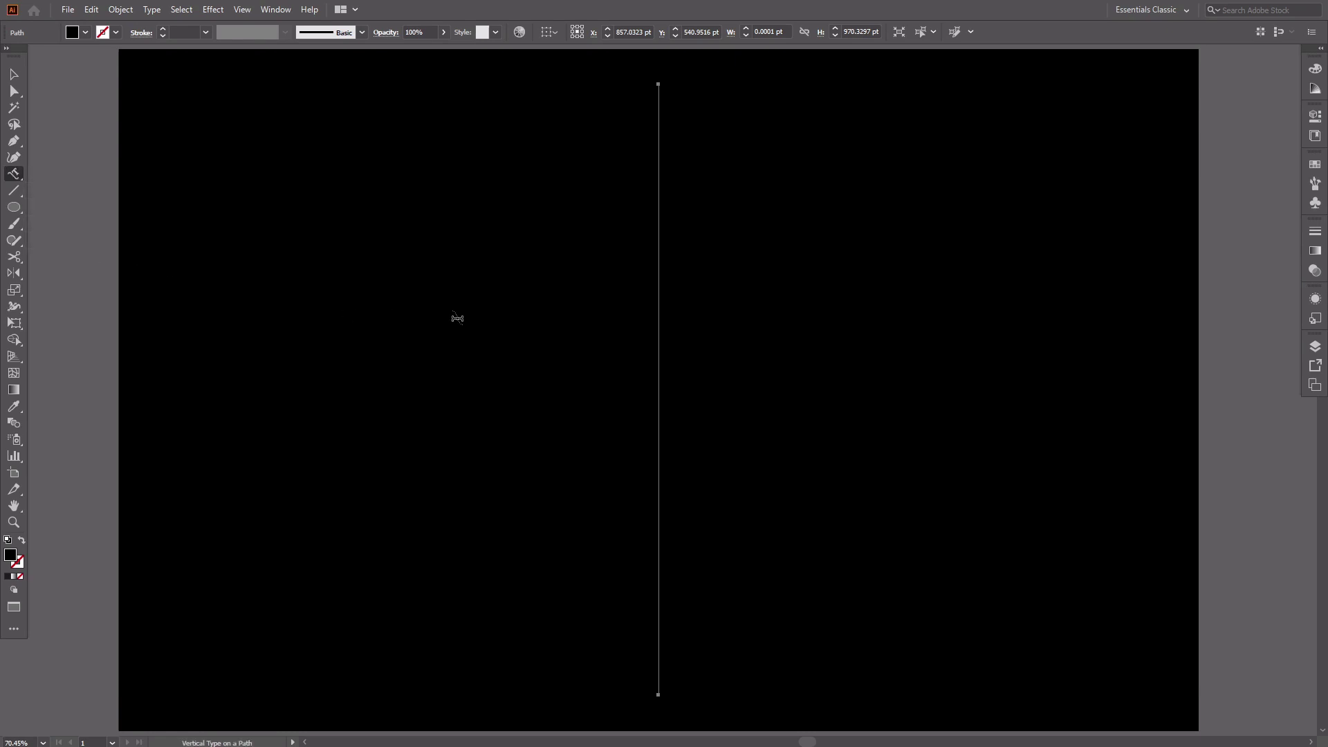
click(657, 92)
text(VER)
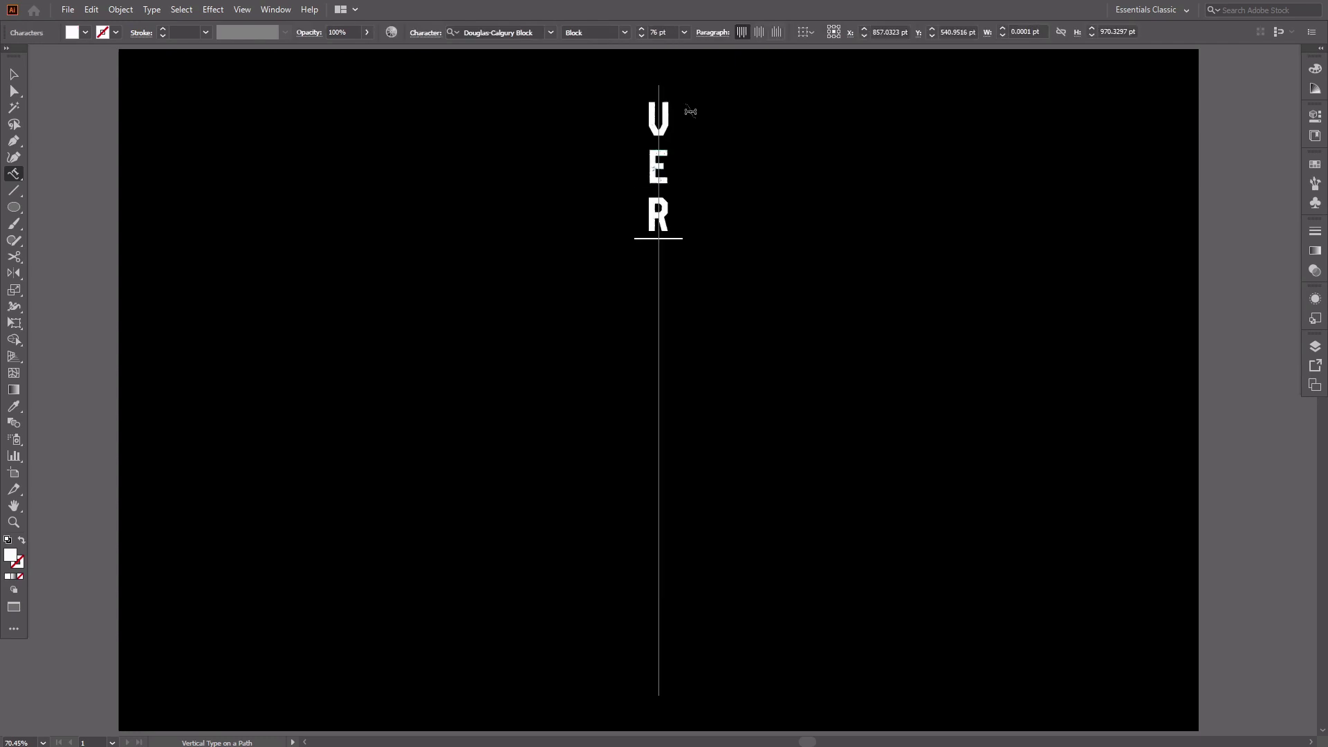
text(TICAL TEXT)
key(Escape)
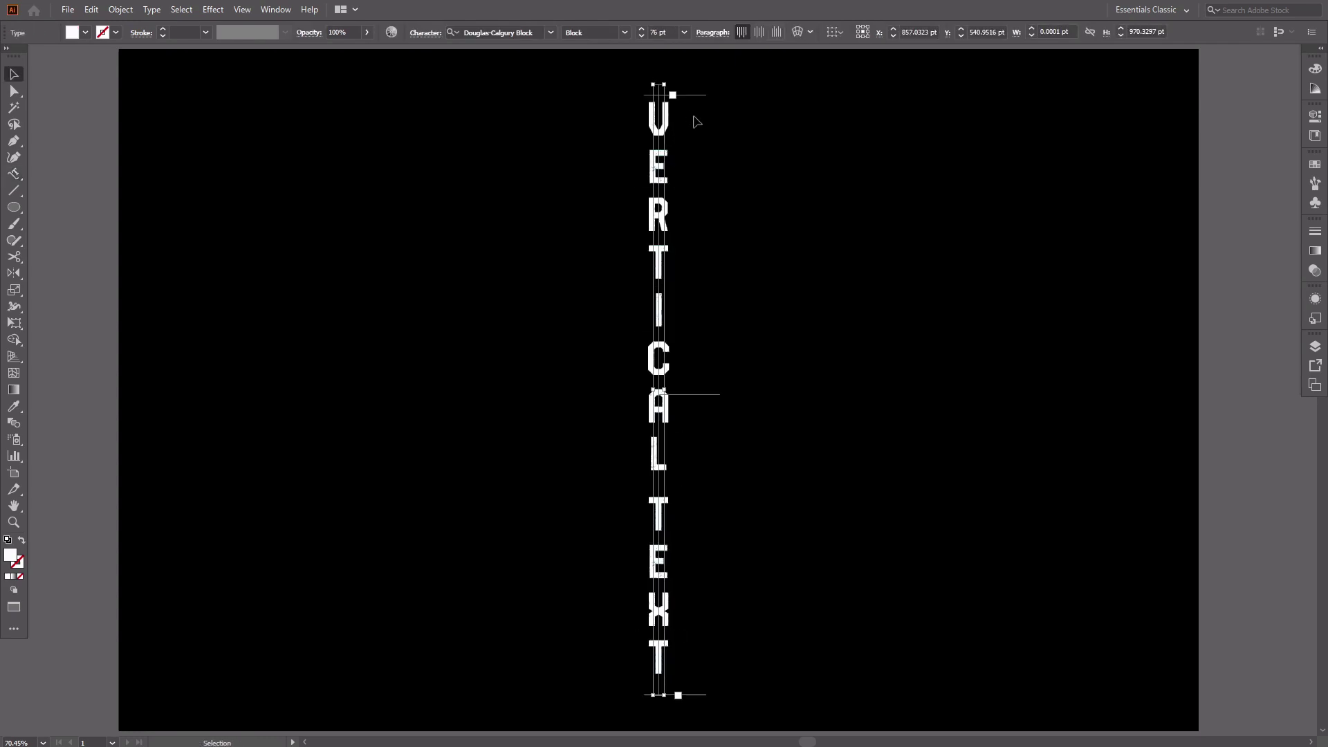